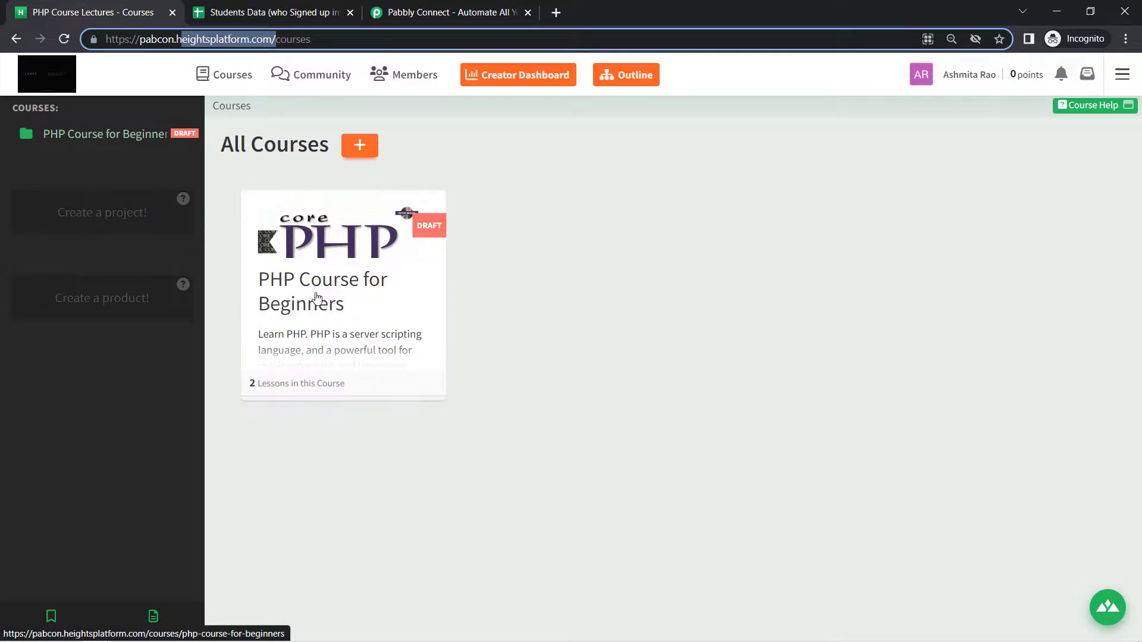
# Review the Student Name and Student Email columns in the Students Data spreadsheet
pyautogui.click(279, 5)
pyautogui.click(268, 331)
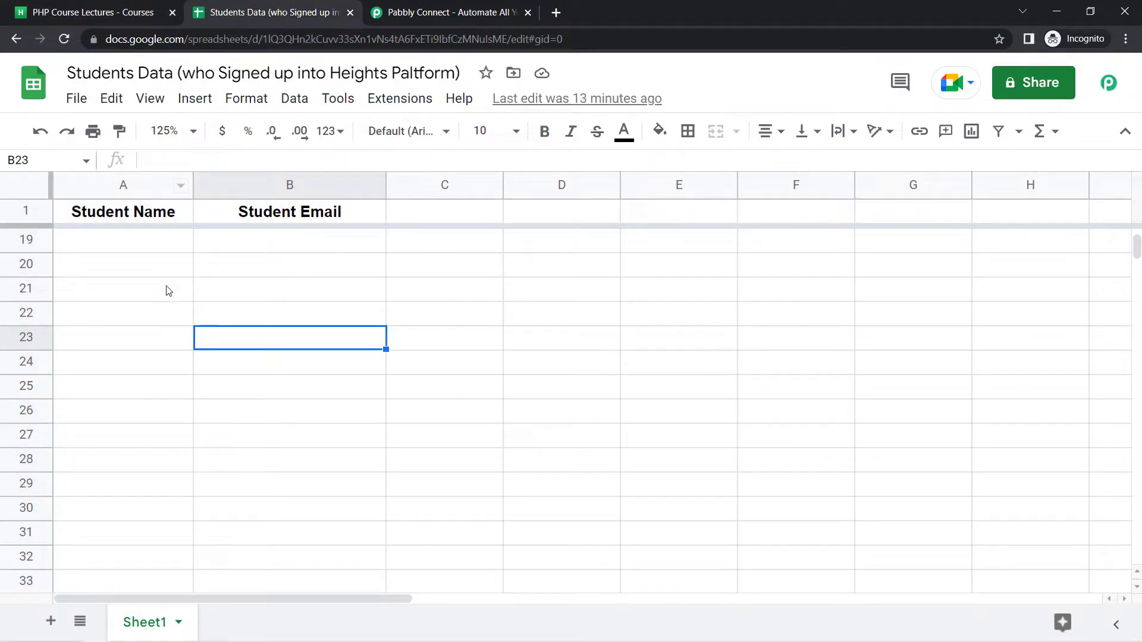
pyautogui.click(133, 188)
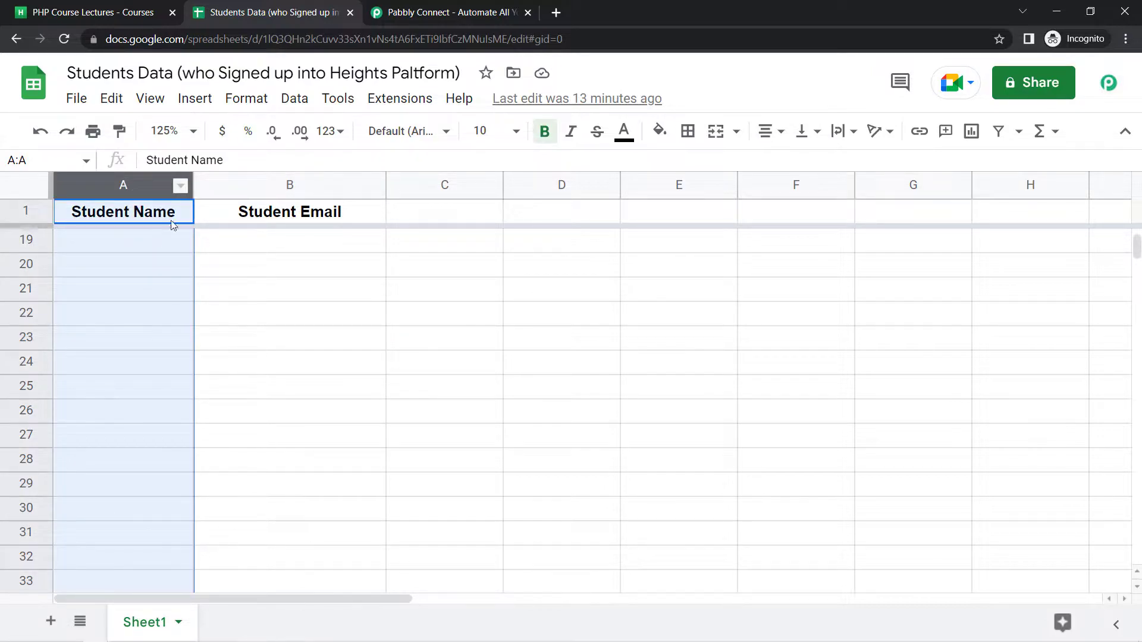
pyautogui.click(274, 189)
pyautogui.moveTo(81, 72); pyautogui.dragTo(293, 68)
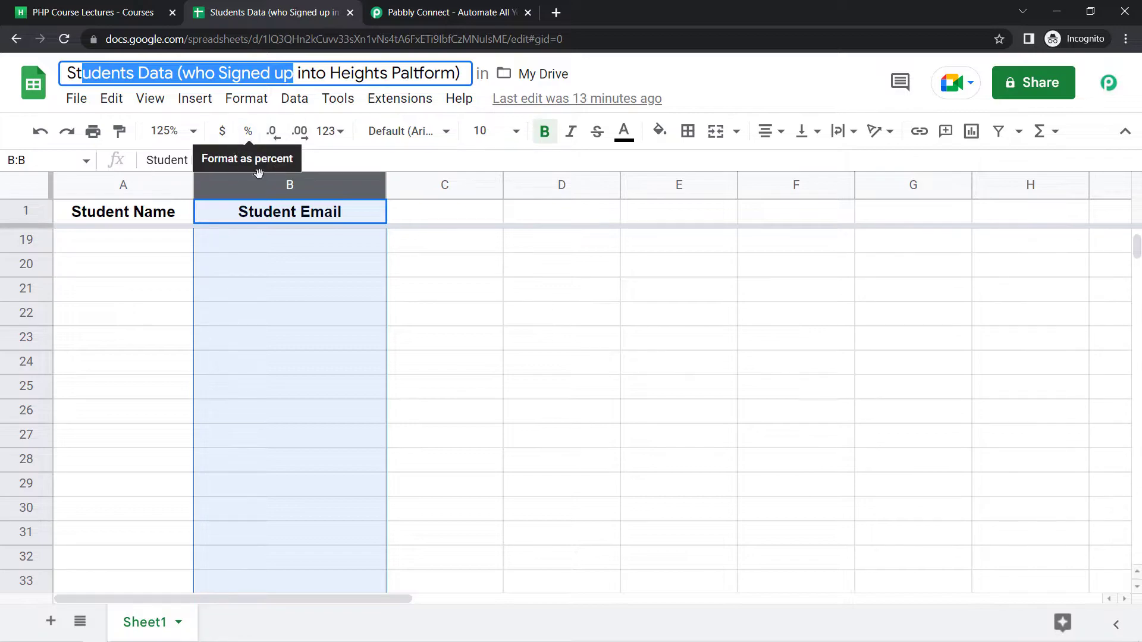
pyautogui.click(27, 13)
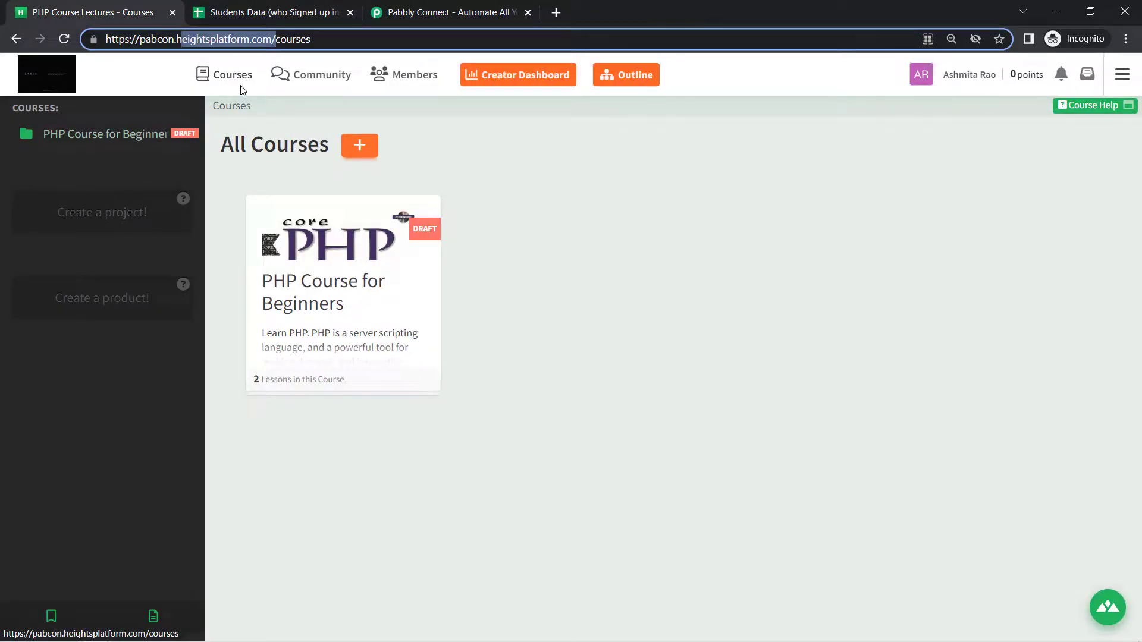
# On the Pabbly Connect site, dismiss the offer popup, sign in and open Pabbly Connect
pyautogui.click(510, 7)
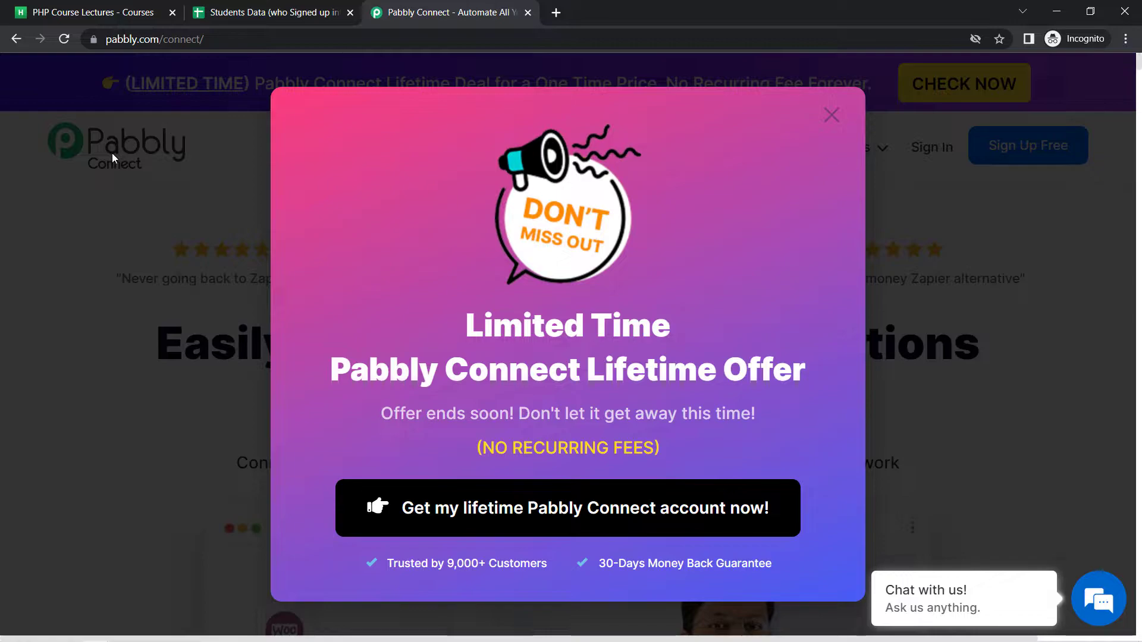
pyautogui.click(830, 113)
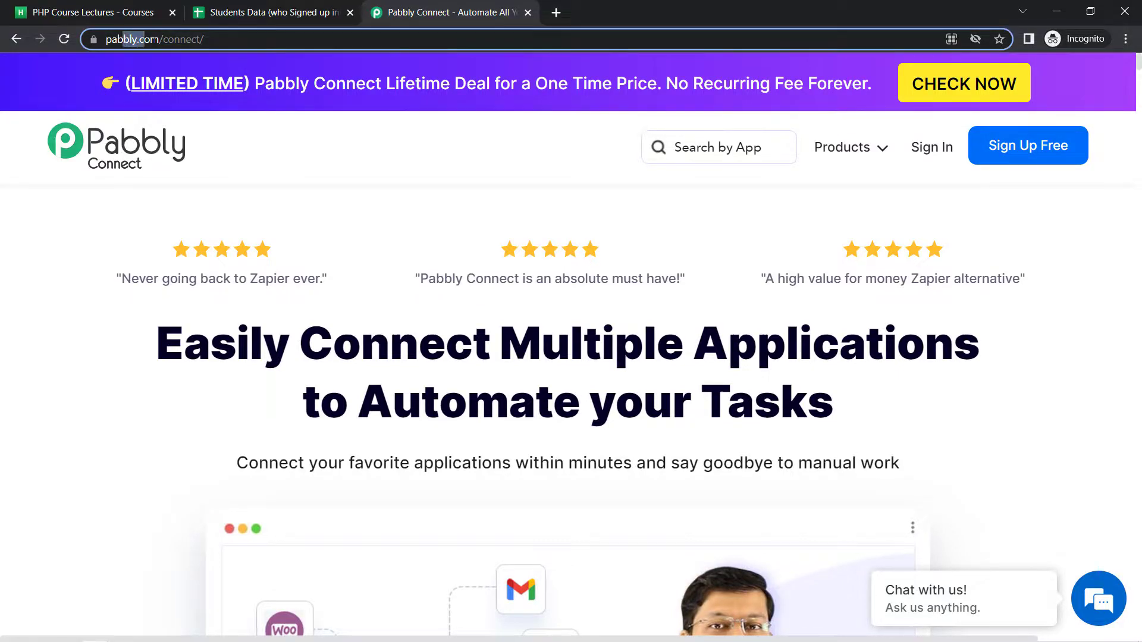
pyautogui.moveTo(199, 39); pyautogui.dragTo(175, 51)
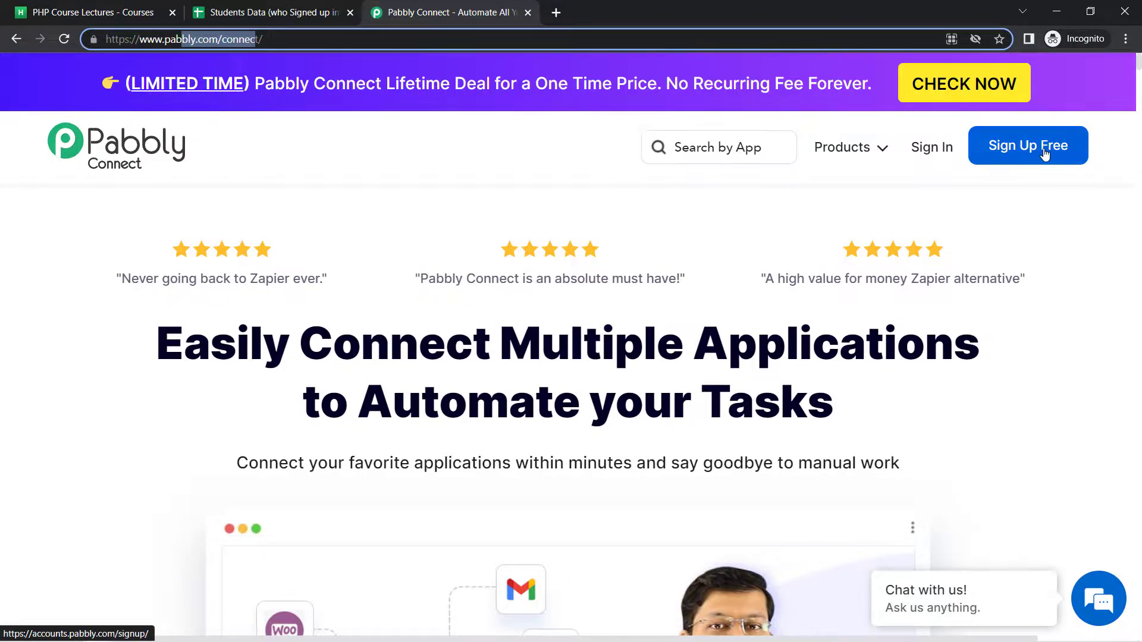
pyautogui.click(925, 152)
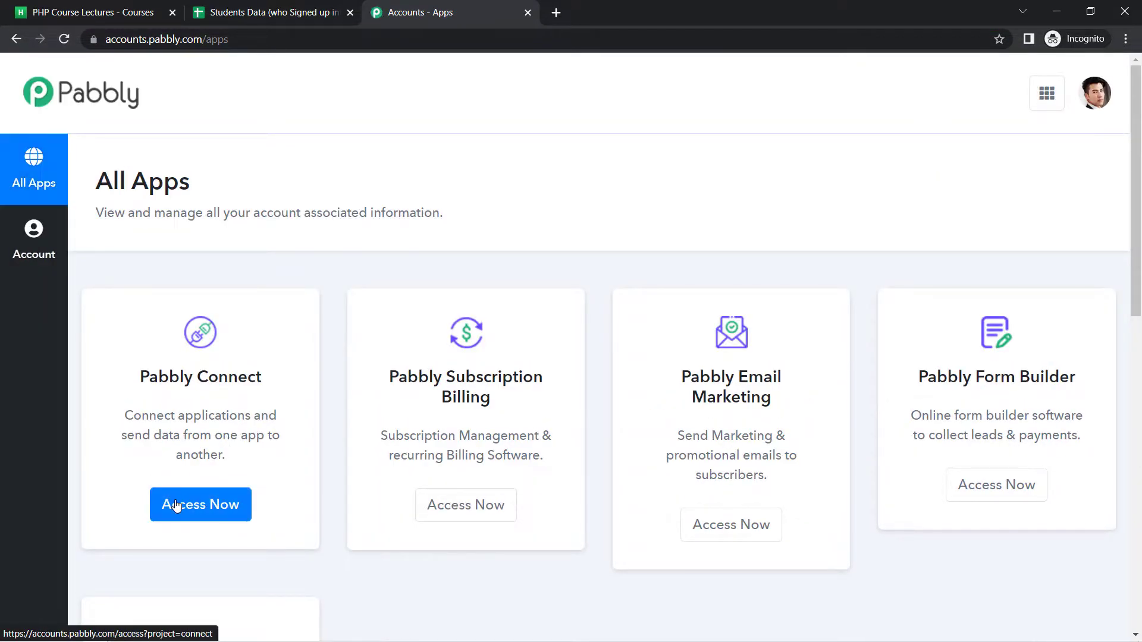
pyautogui.click(177, 506)
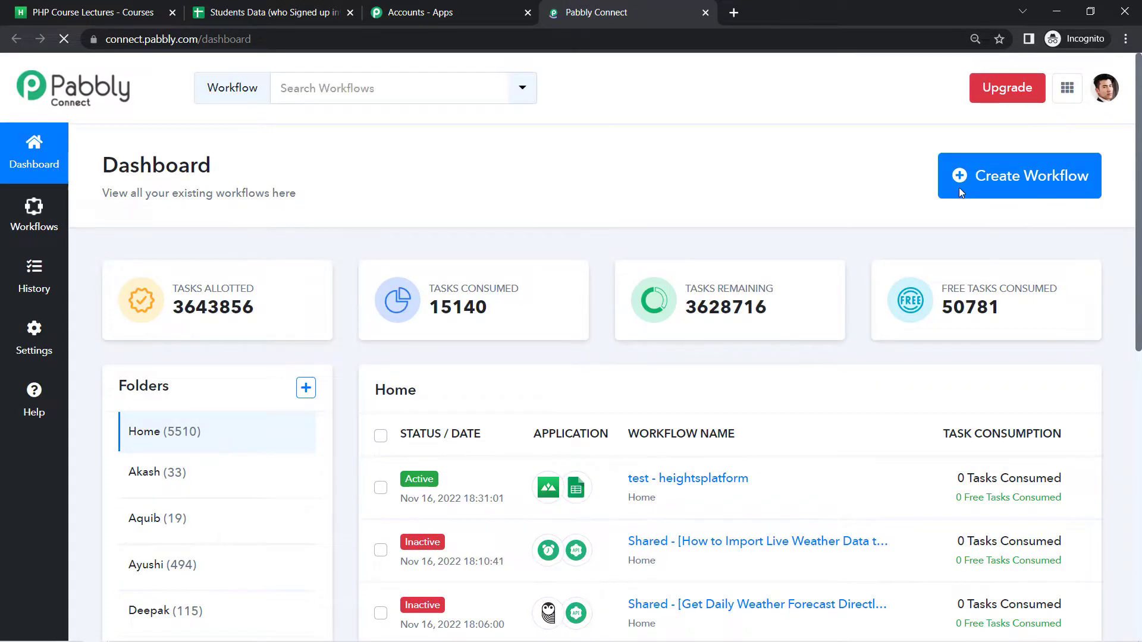
# Create a workflow named 'Collect Heights Platform Students in Google Sheets Automatically'
pyautogui.click(1001, 189)
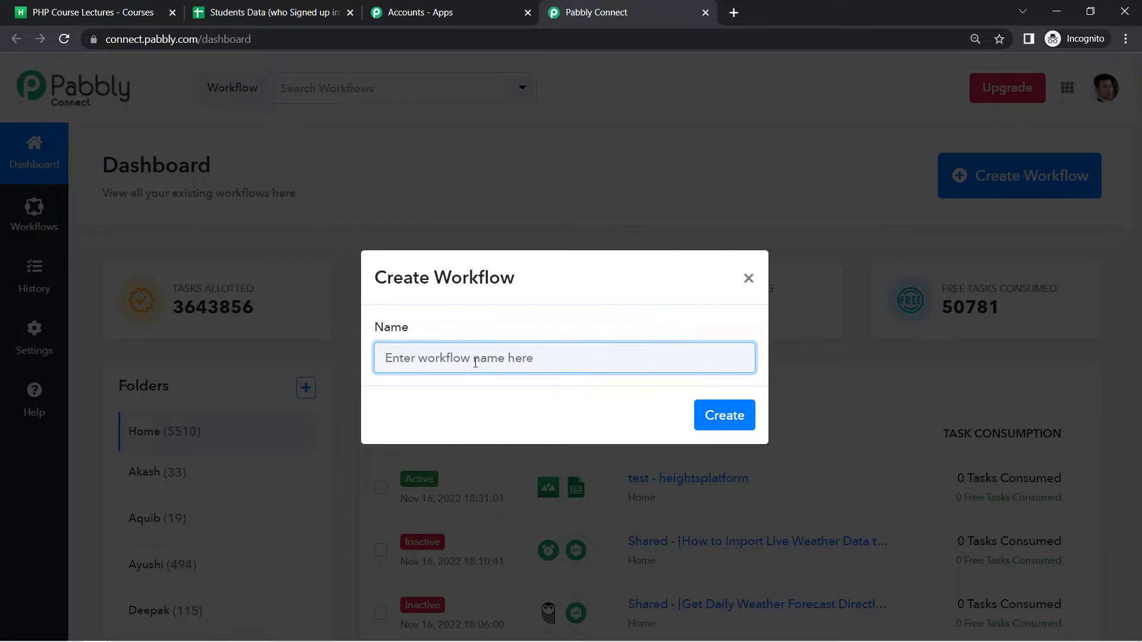
pyautogui.write('Collect Heights Platform Students in Google Sheets')
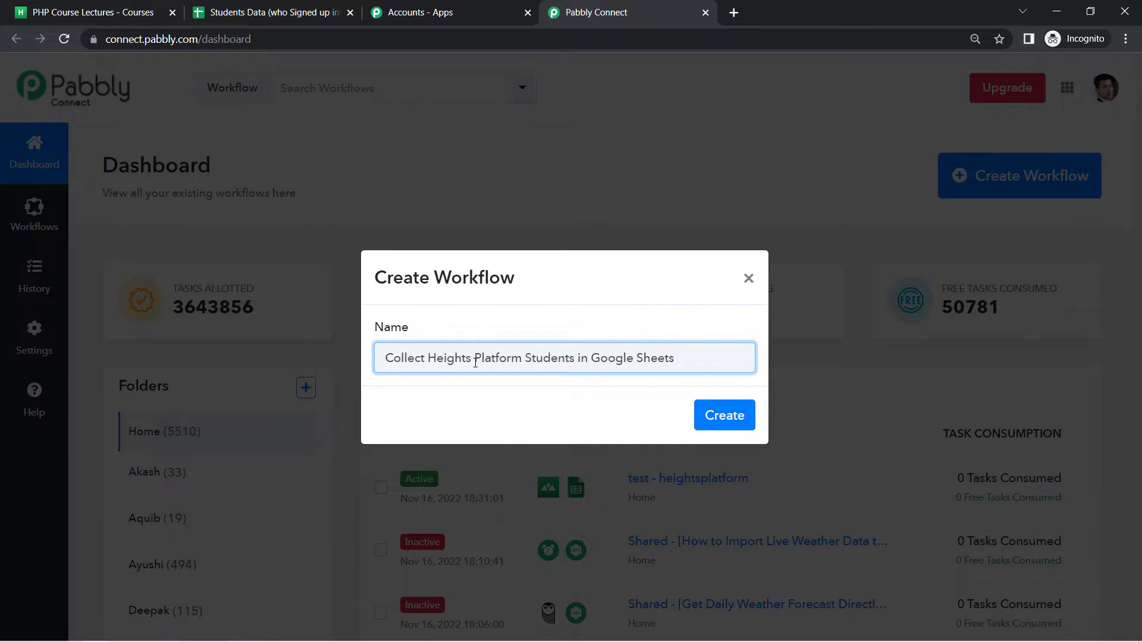
pyautogui.moveTo(402, 357); pyautogui.dragTo(498, 359)
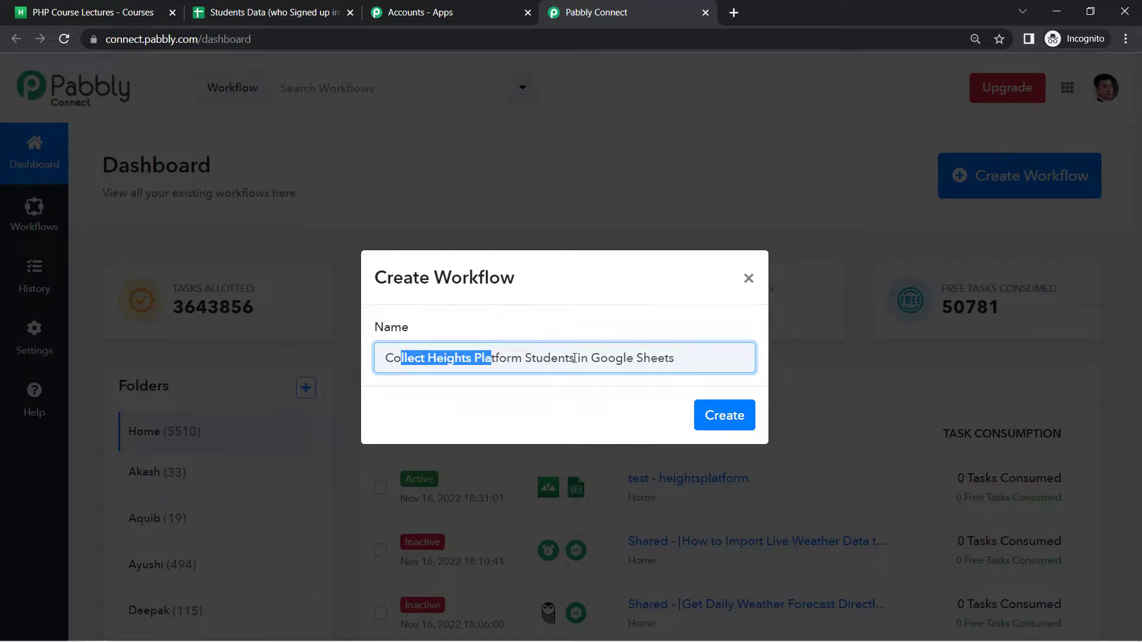
pyautogui.click(646, 358)
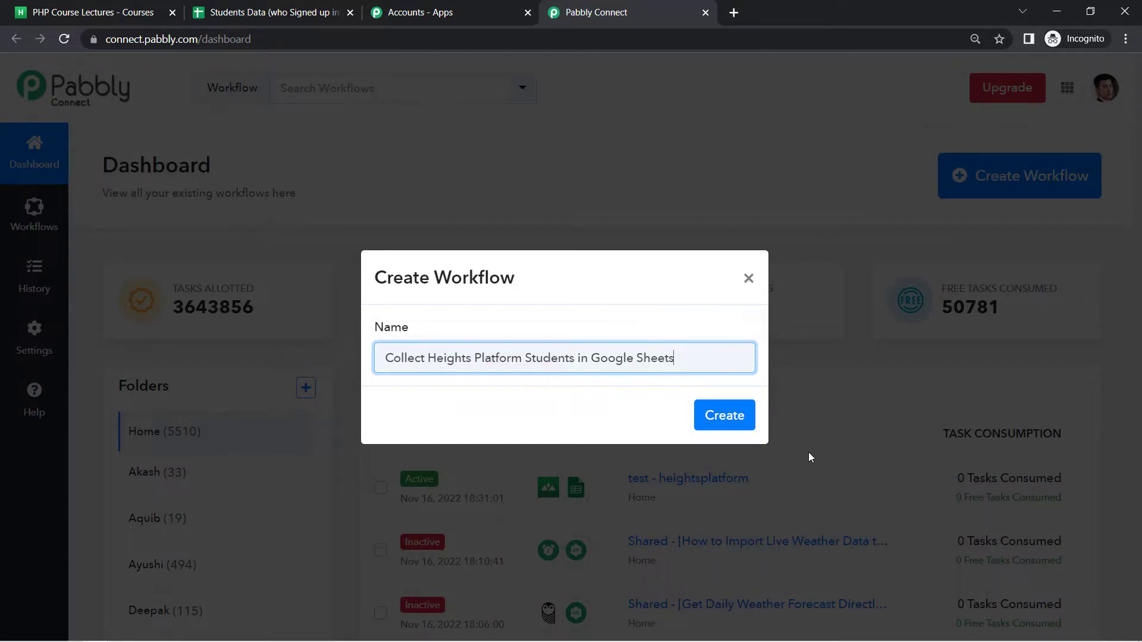
pyautogui.write('Automatically')
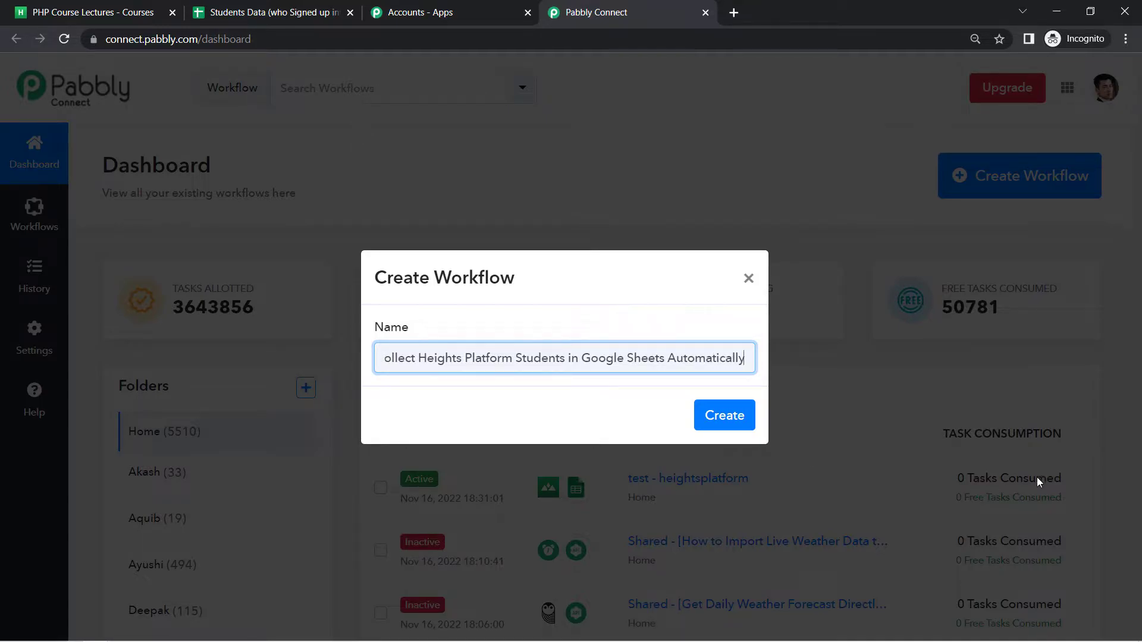
pyautogui.click(728, 415)
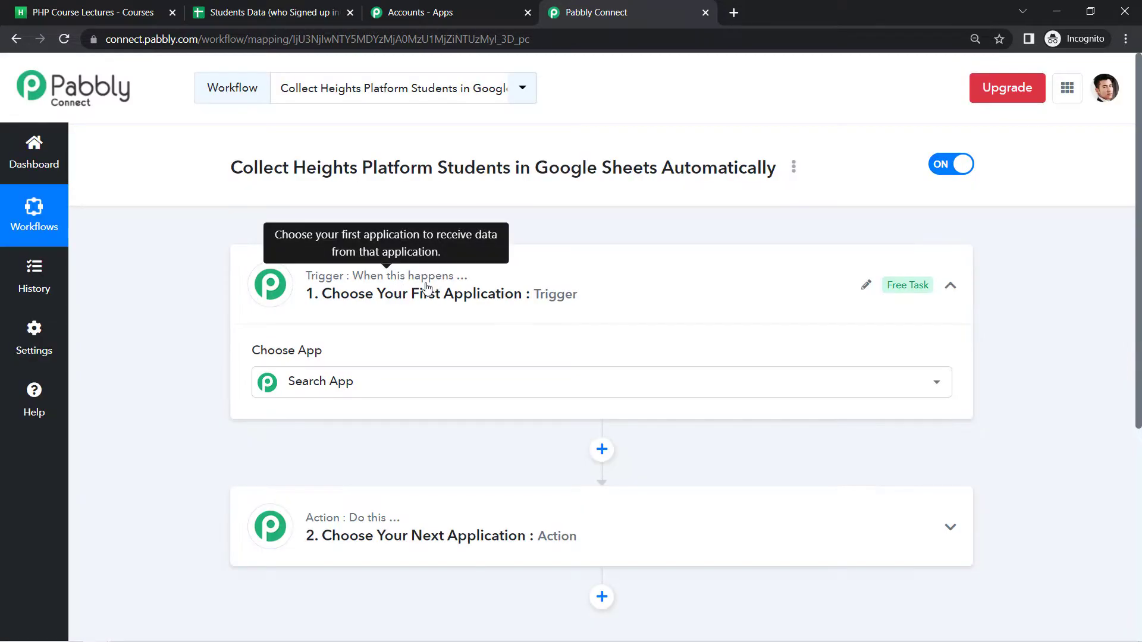
pyautogui.click(406, 383)
pyautogui.click(331, 292)
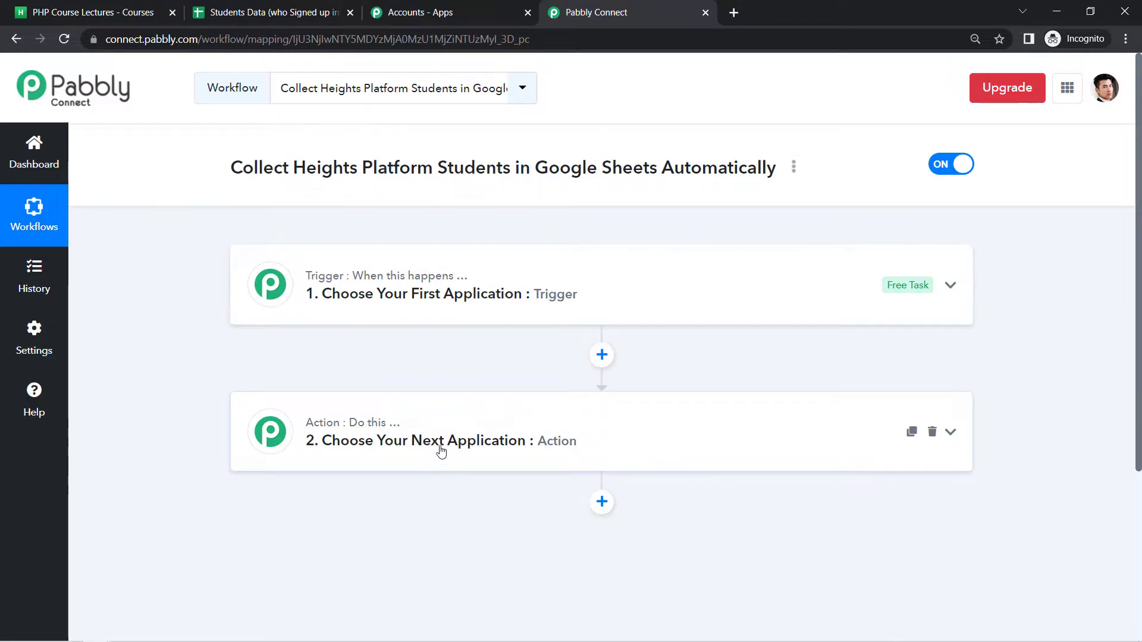
pyautogui.moveTo(273, 168); pyautogui.dragTo(727, 166)
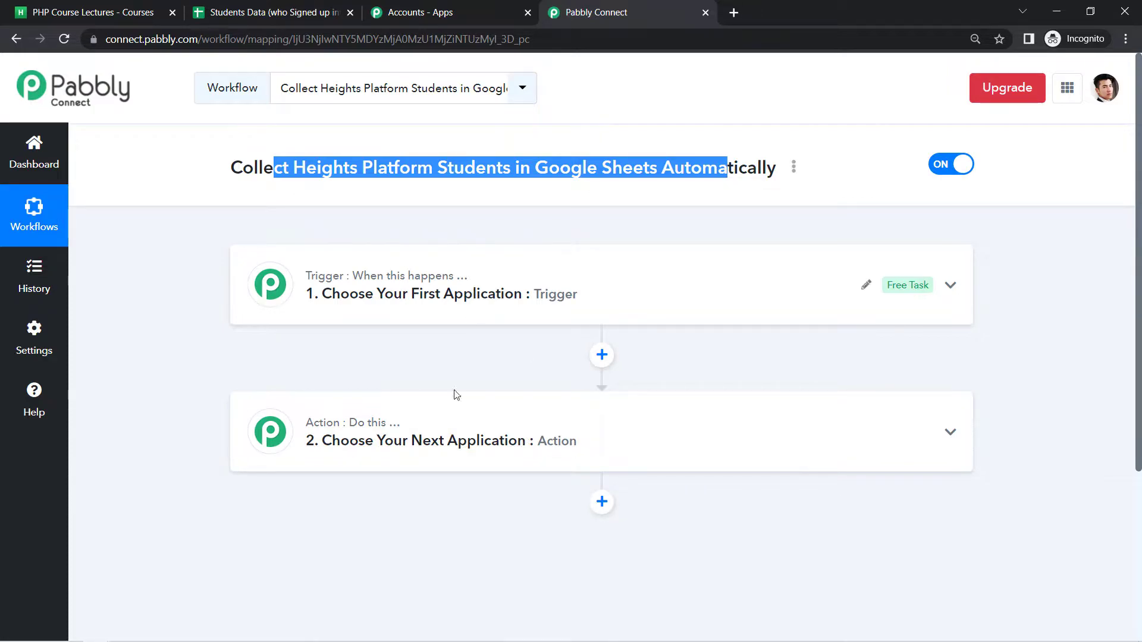
# Set the trigger to Heights Platform's New Student event and start connecting the account
pyautogui.click(481, 301)
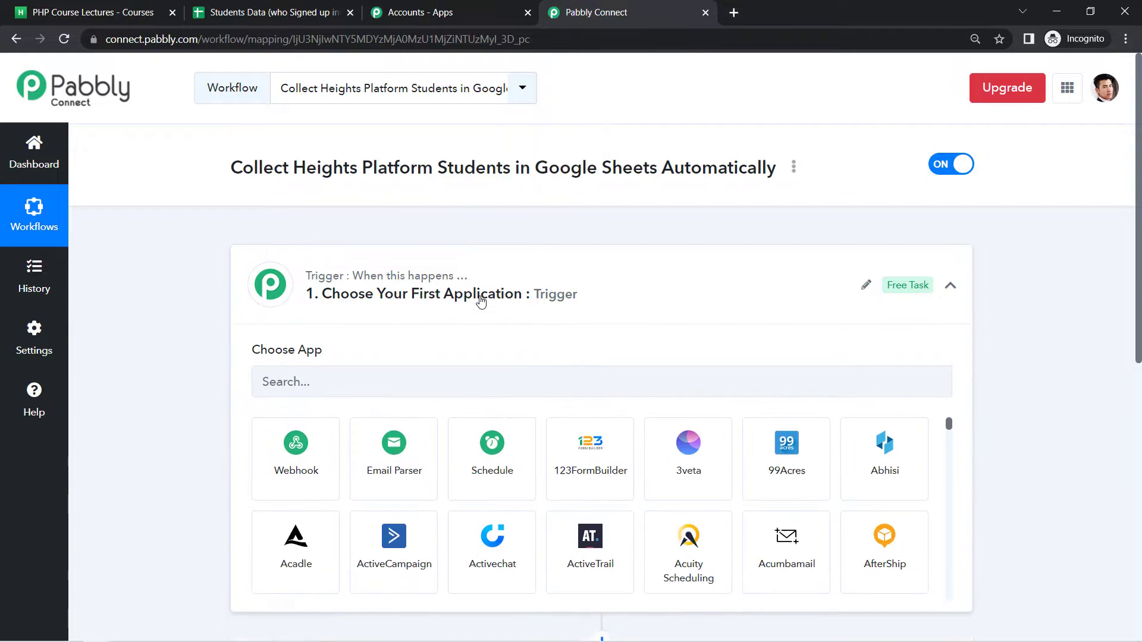
pyautogui.click(335, 384)
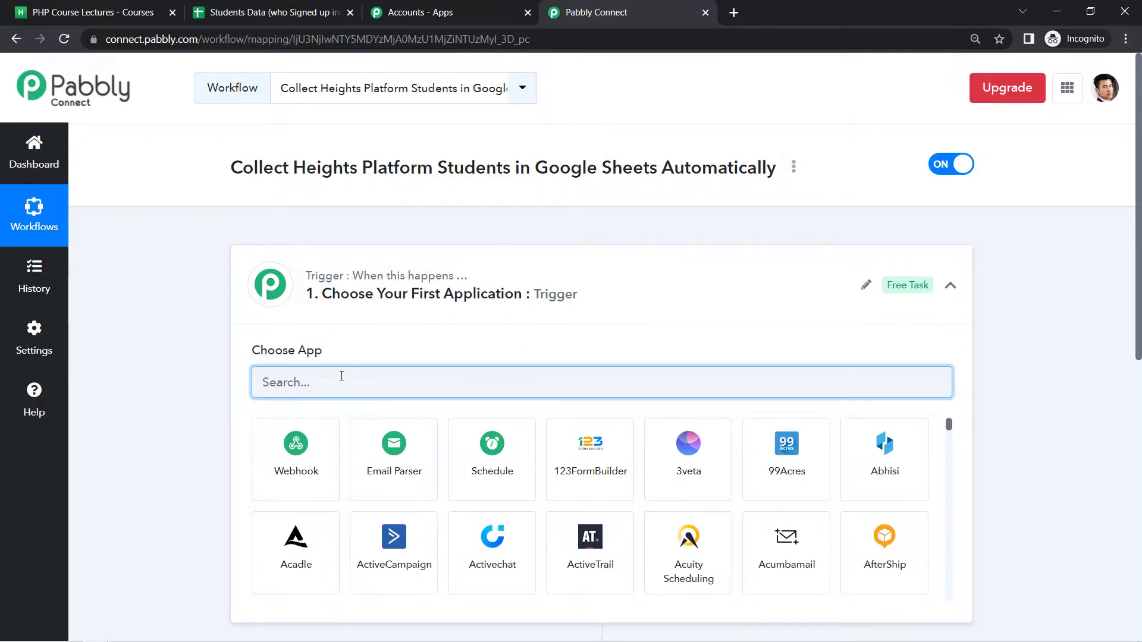
pyautogui.write('height')
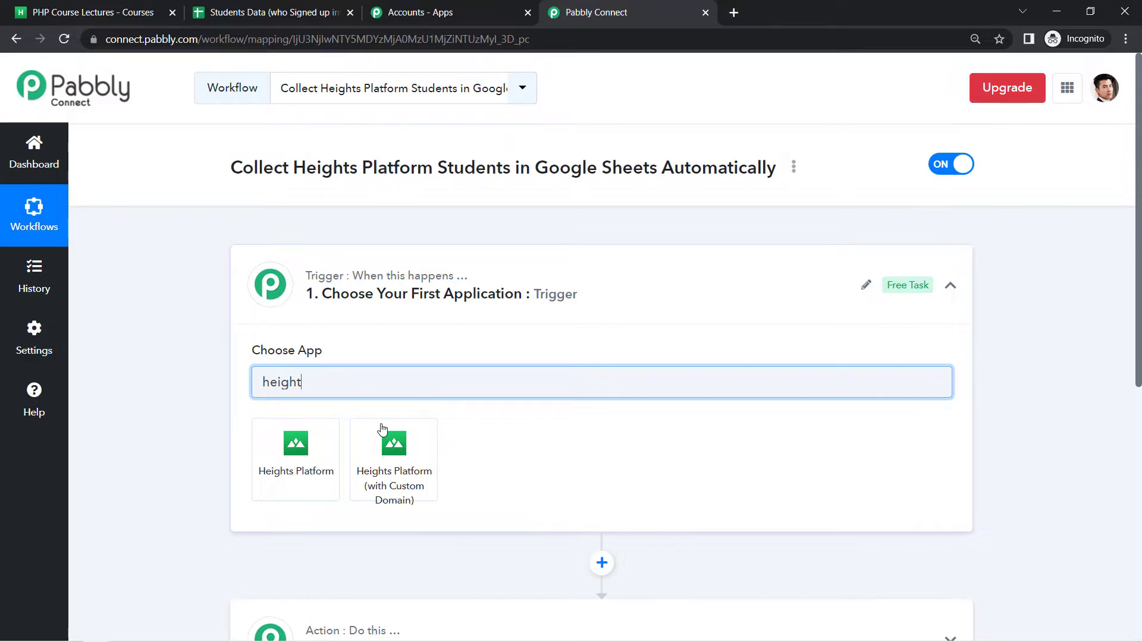
pyautogui.click(289, 473)
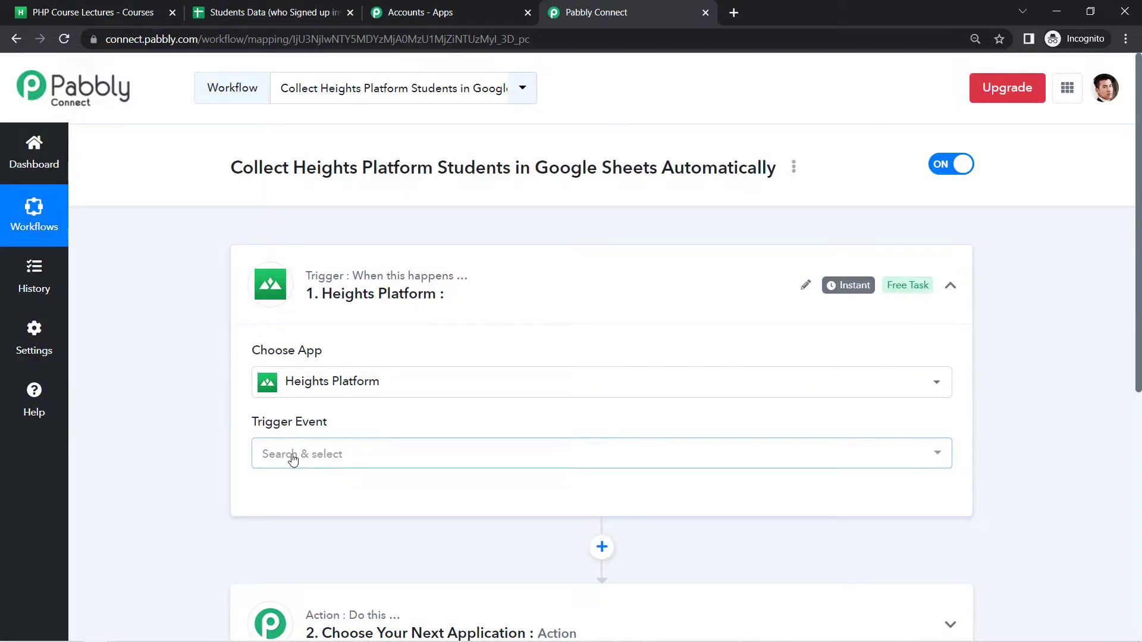
pyautogui.click(291, 457)
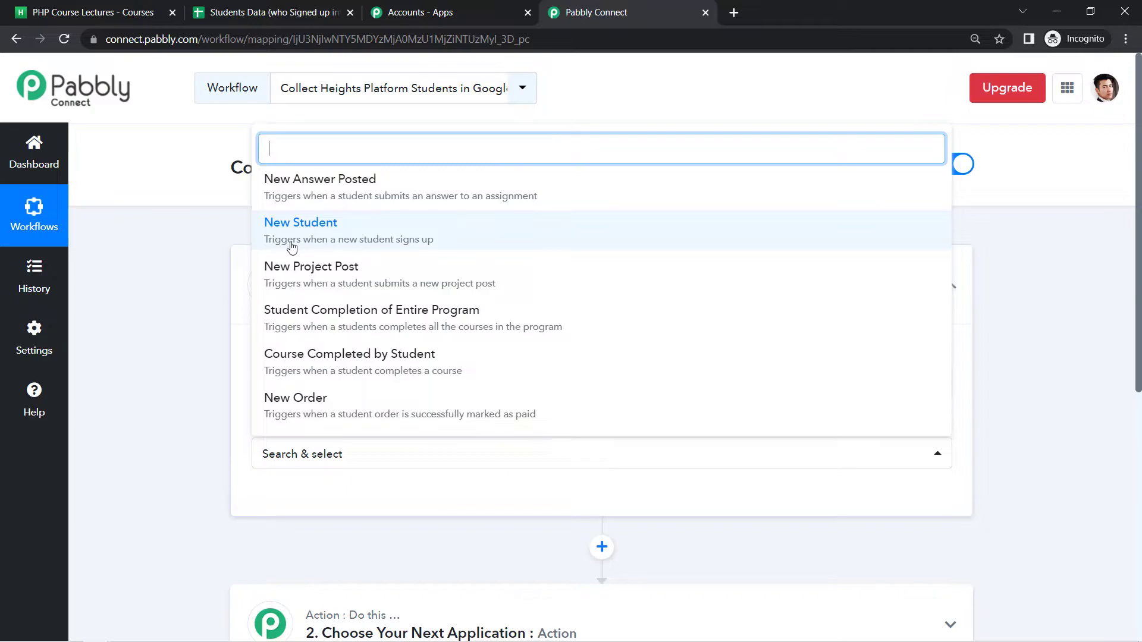
pyautogui.click(400, 240)
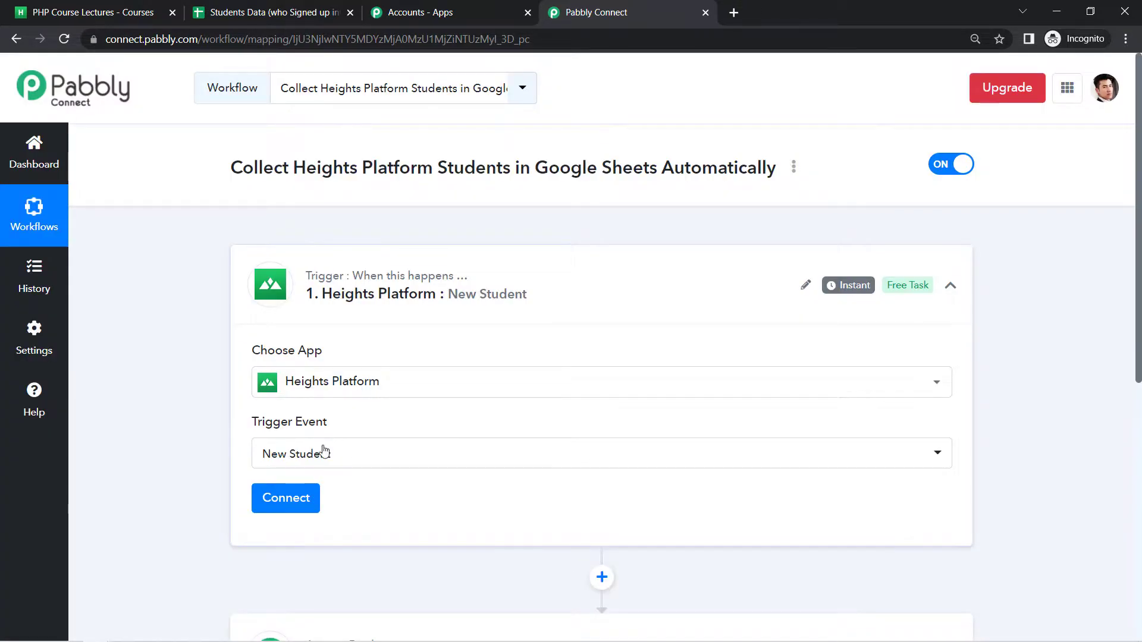
pyautogui.click(275, 502)
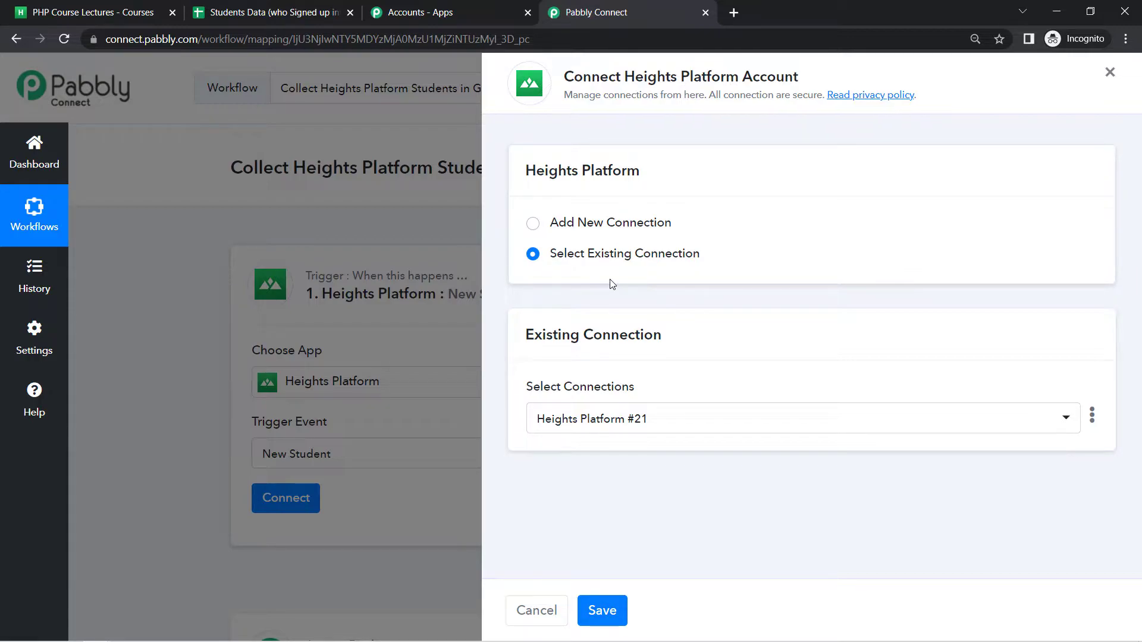
# Choose Add New Connection and review the Token and Subdomain help, then return to Heights Platform
pyautogui.click(569, 232)
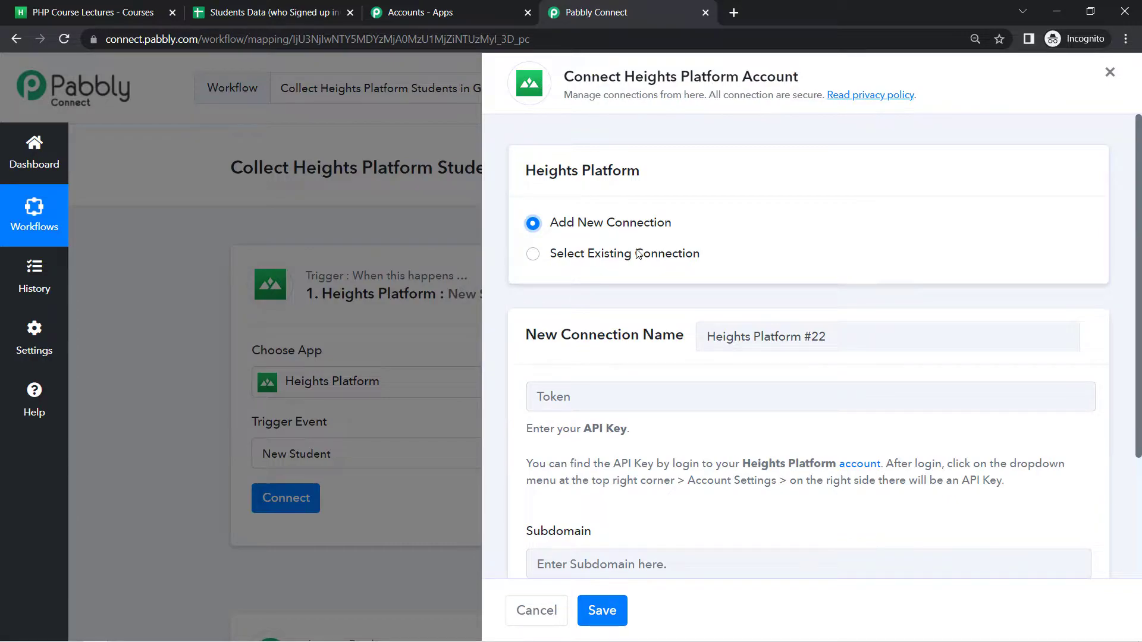
pyautogui.scroll(-3, 658, 402)
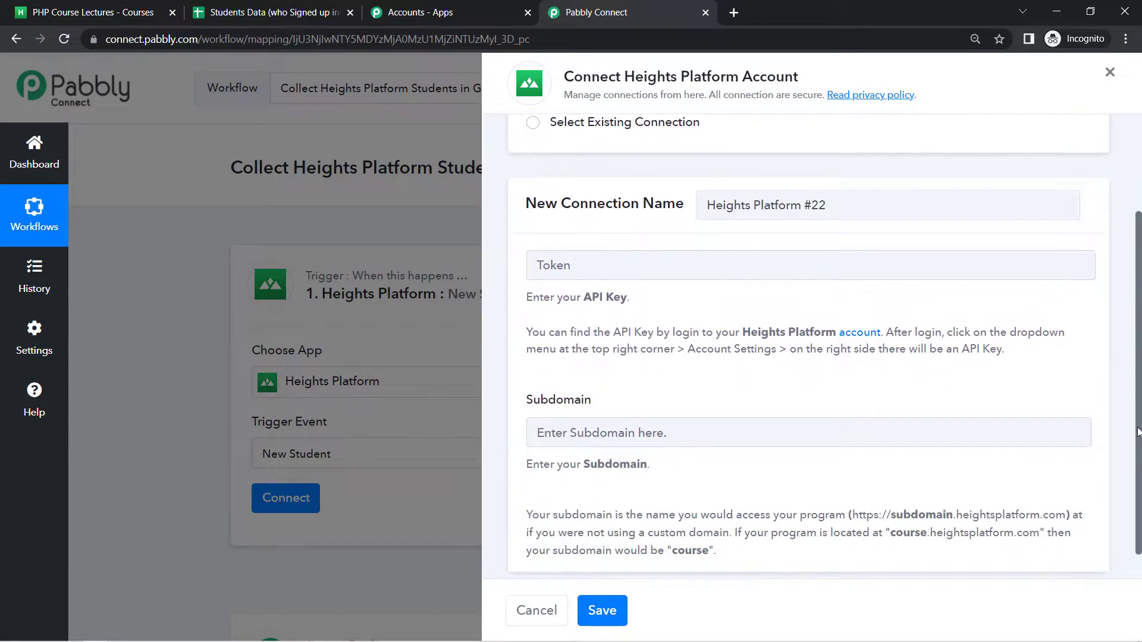
pyautogui.moveTo(528, 291); pyautogui.dragTo(1010, 348)
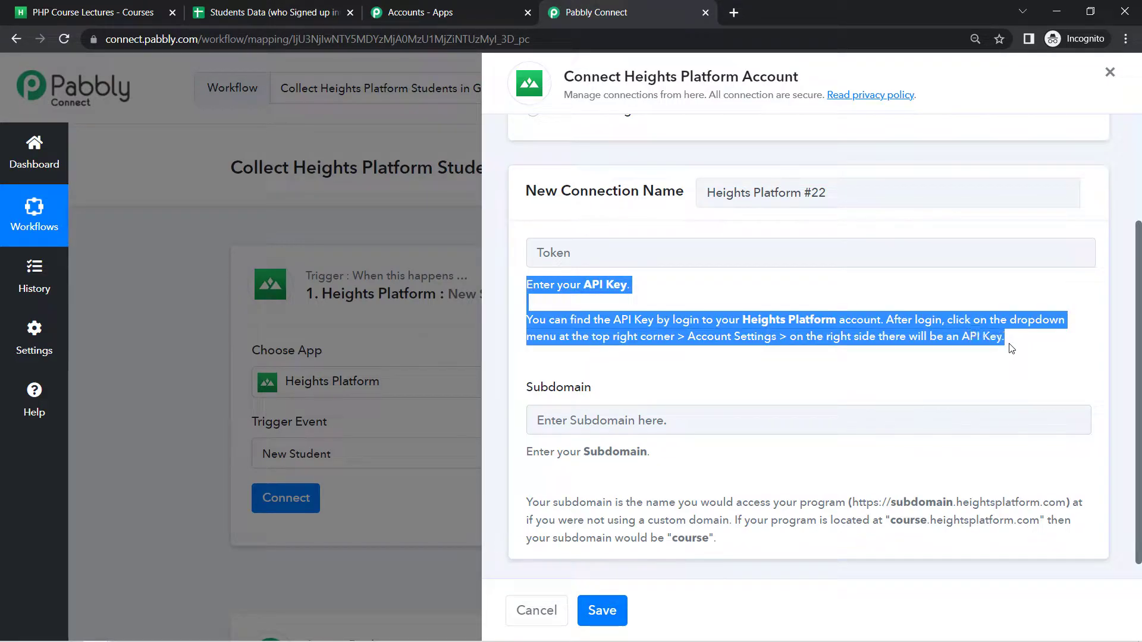
pyautogui.moveTo(528, 453); pyautogui.dragTo(717, 539)
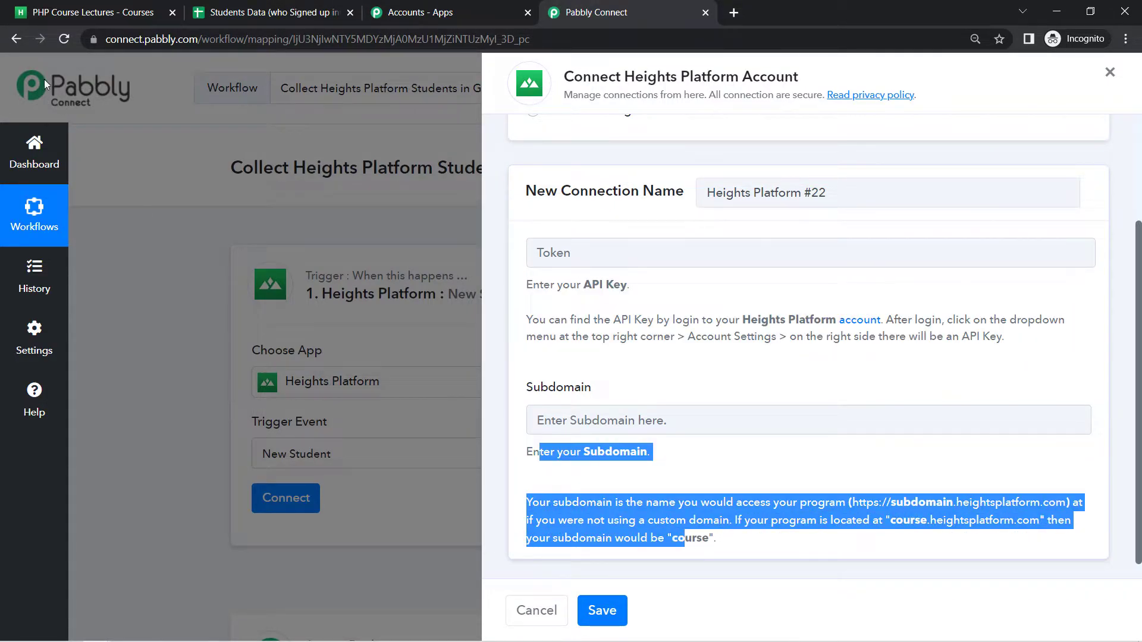
pyautogui.click(41, 13)
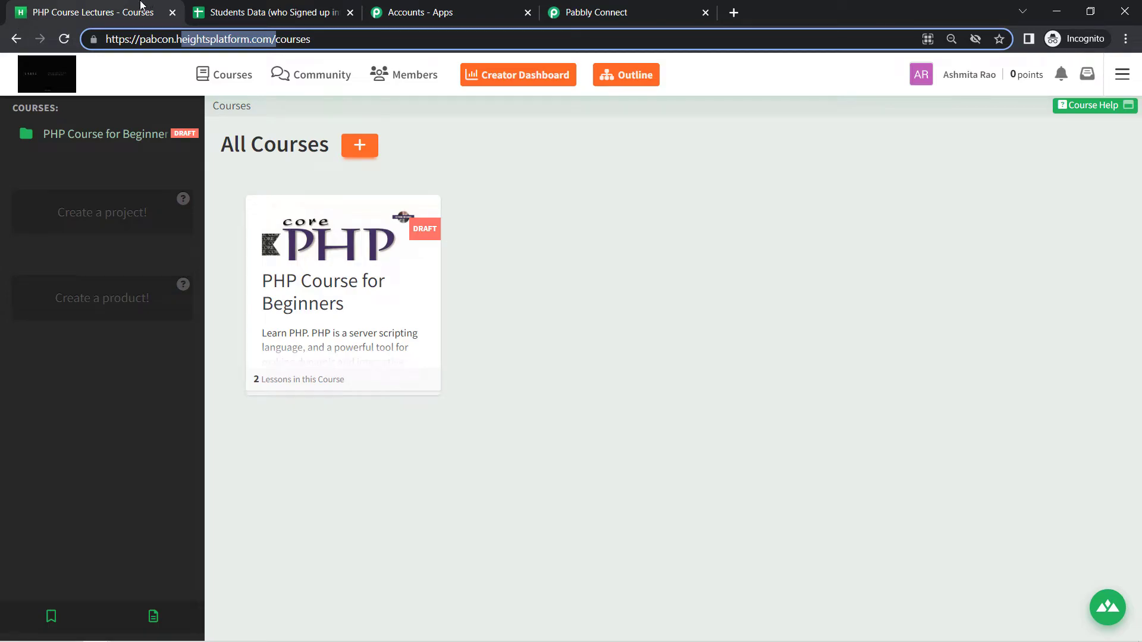
# Copy the API key from Heights Platform Account Settings into Pabbly's Token field focus
pyautogui.click(1121, 74)
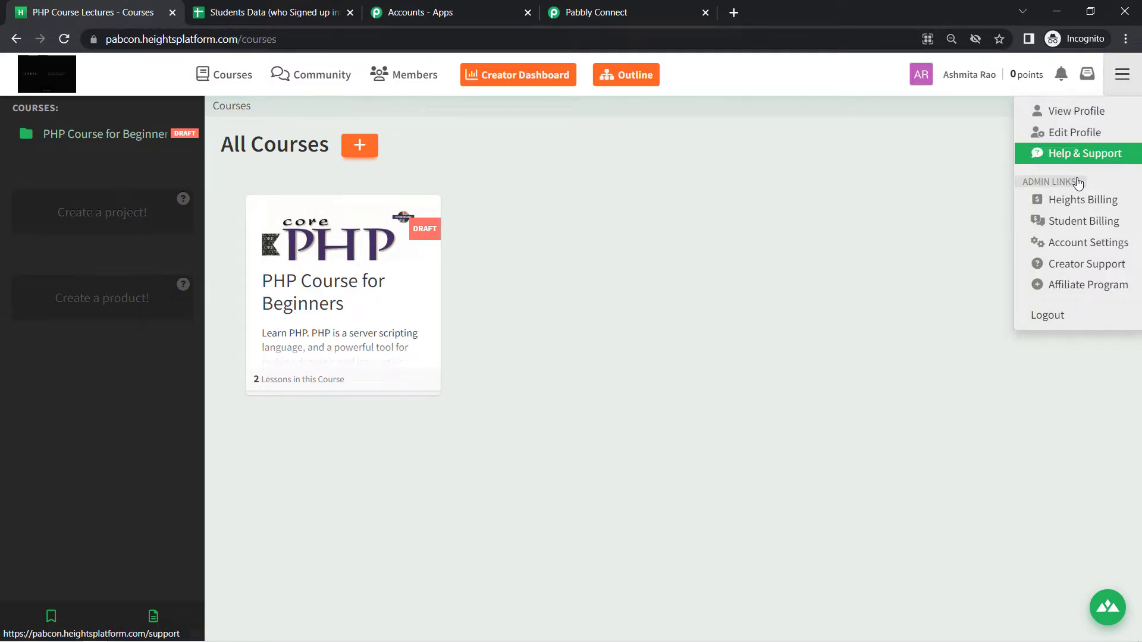
pyautogui.click(1073, 243)
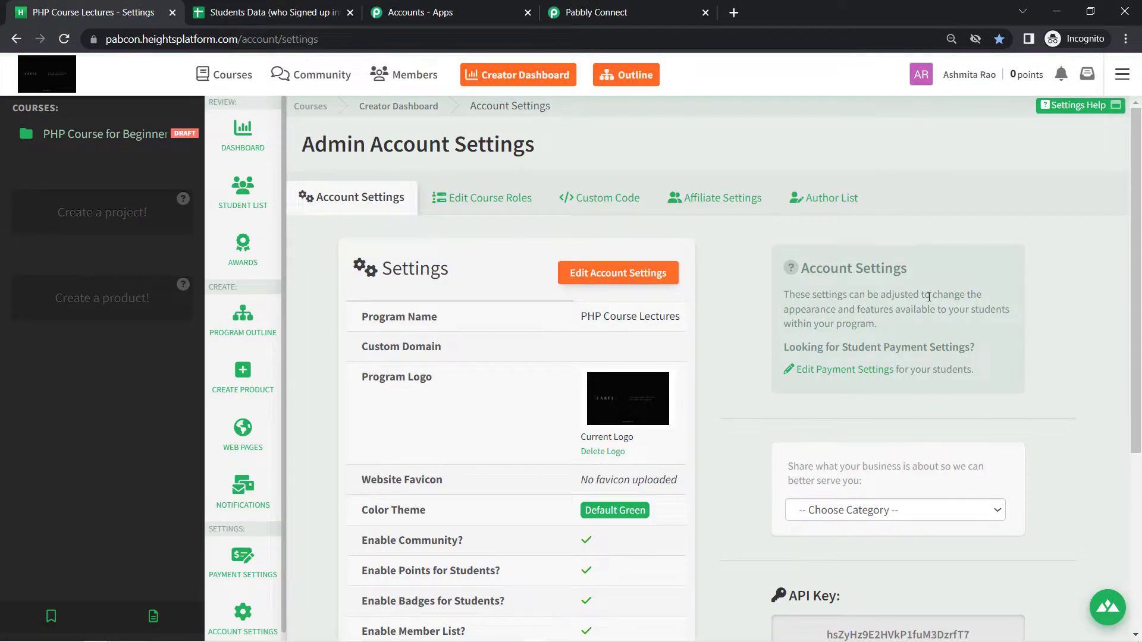
pyautogui.scroll(-3, 927, 439)
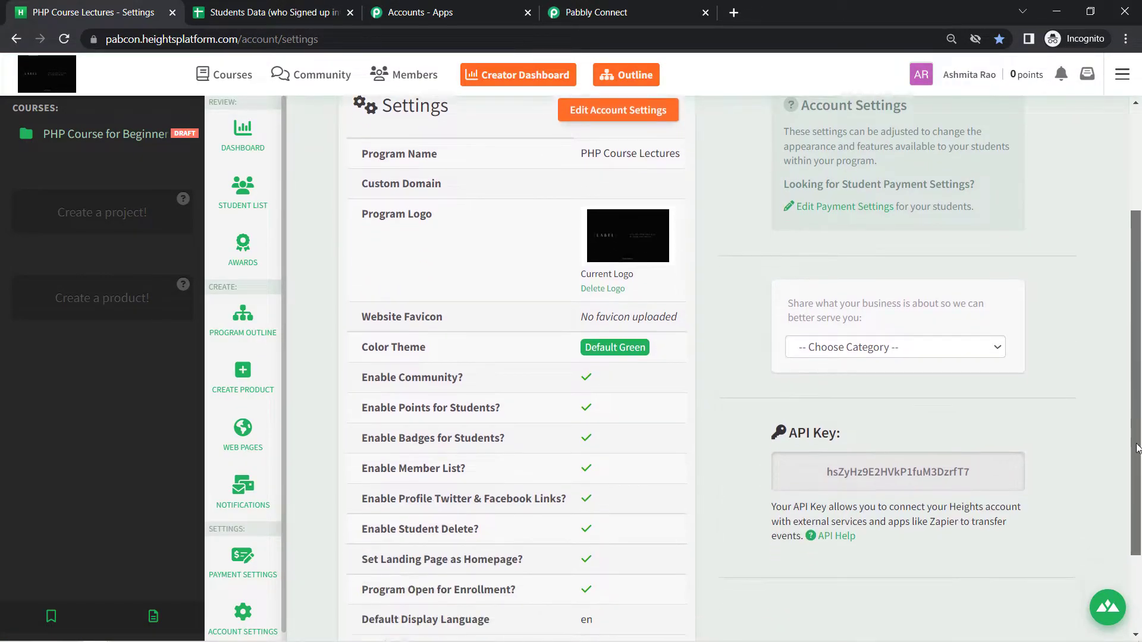
pyautogui.doubleClick(848, 470)
pyautogui.hotkey('ctrl', 'c')
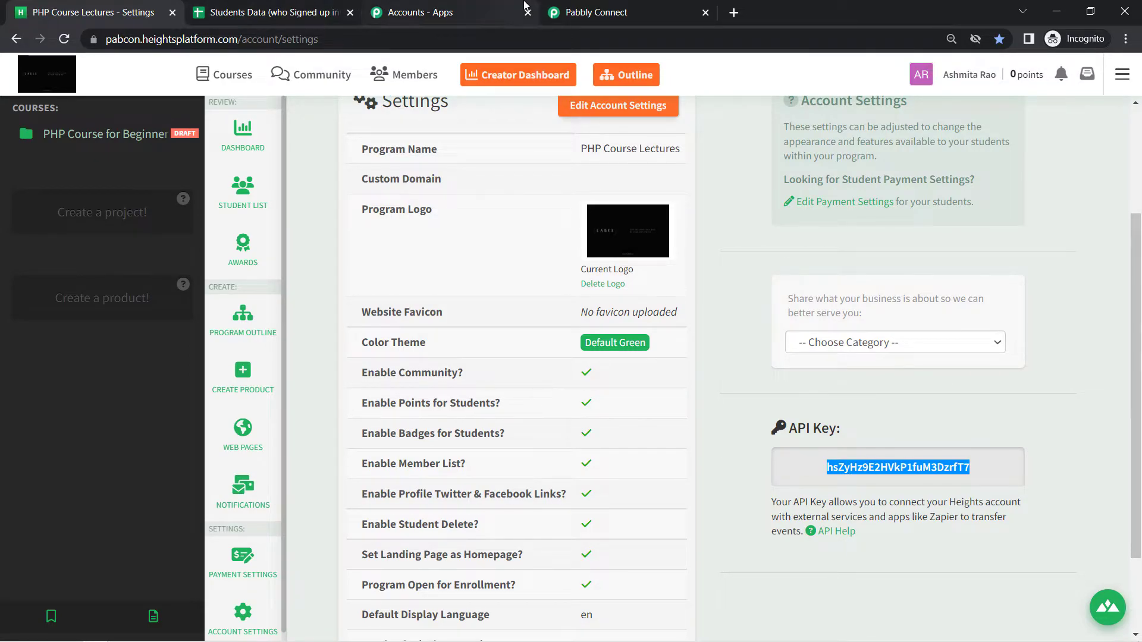
pyautogui.click(595, 10)
pyautogui.click(569, 261)
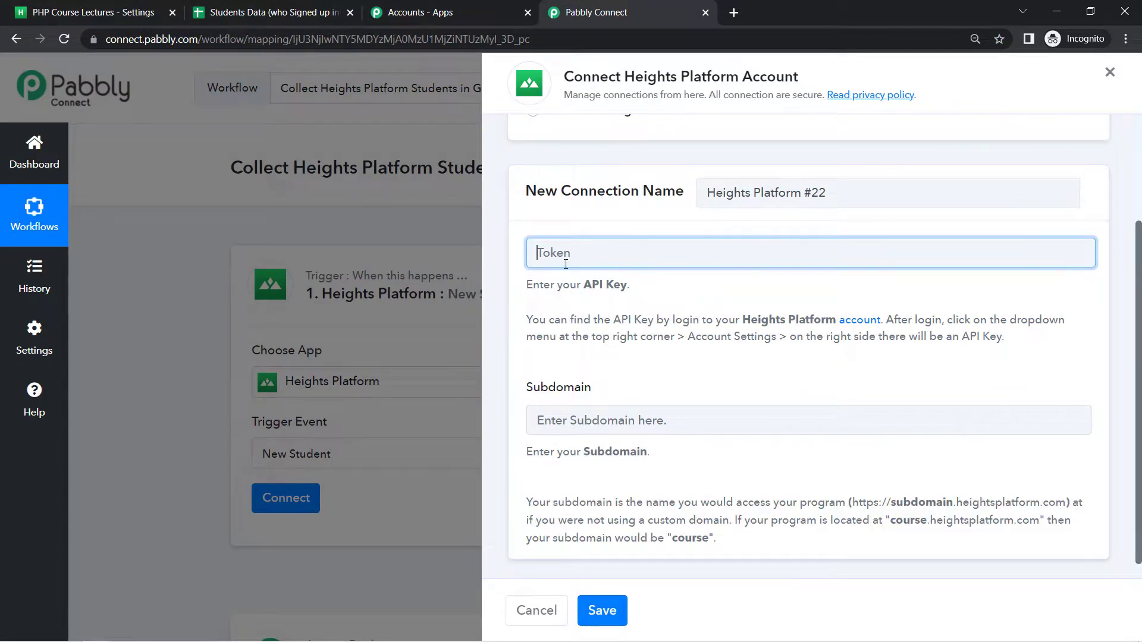
# Save the Heights Platform #22 connection with the pasted API key and subdomain pabcon
pyautogui.hotkey('ctrl', 'v')
pyautogui.moveTo(543, 390); pyautogui.dragTo(617, 393)
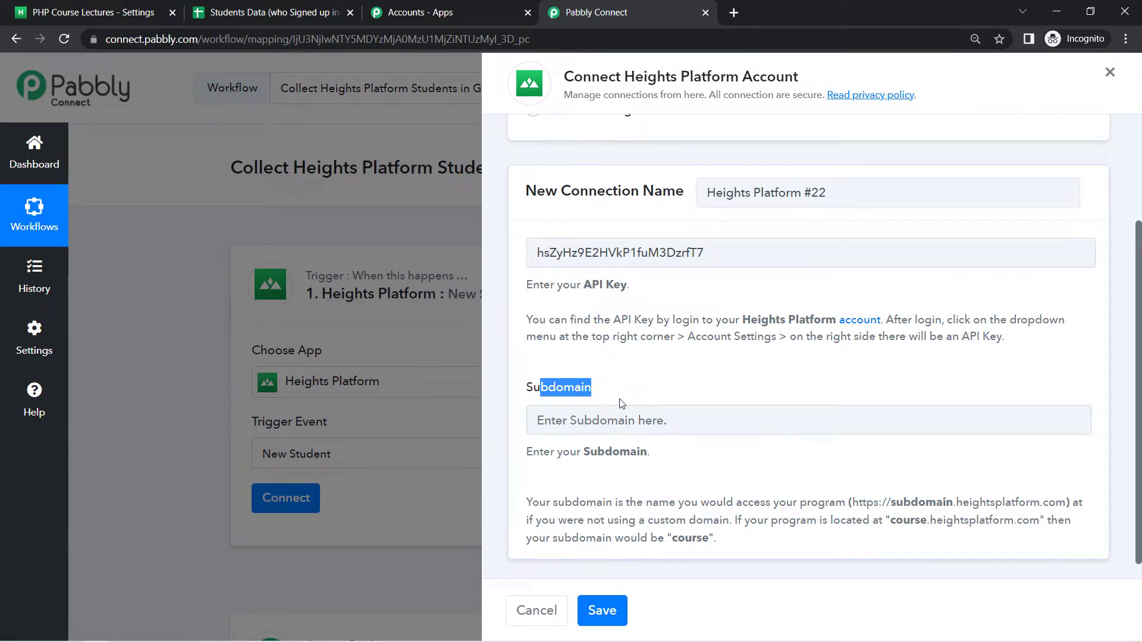
pyautogui.click(48, 14)
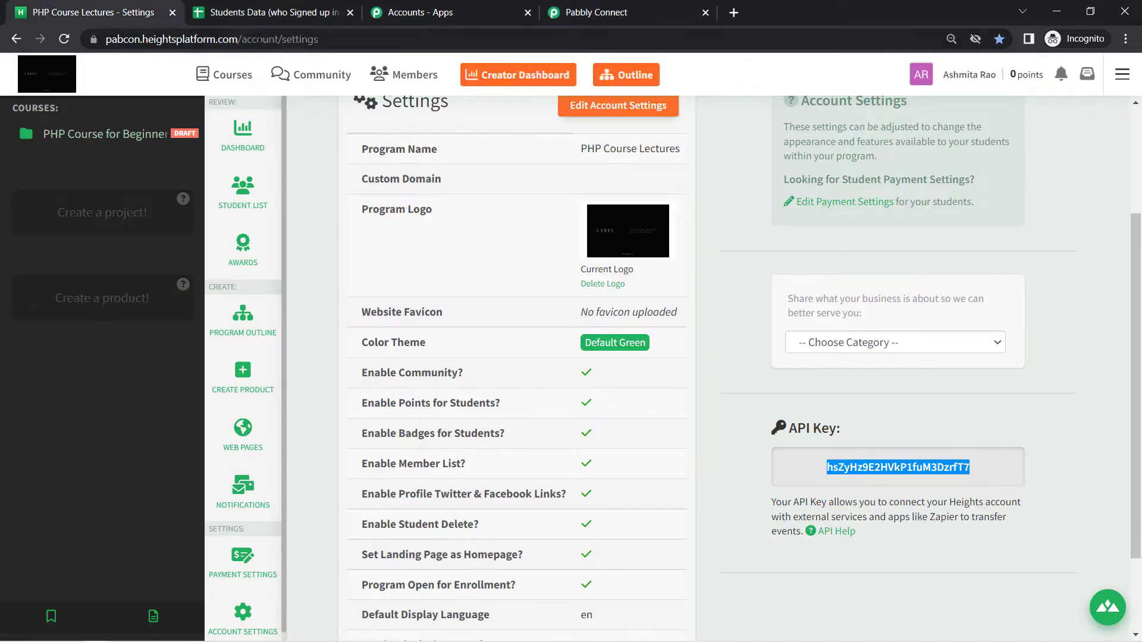
pyautogui.click(137, 40)
pyautogui.click(314, 39)
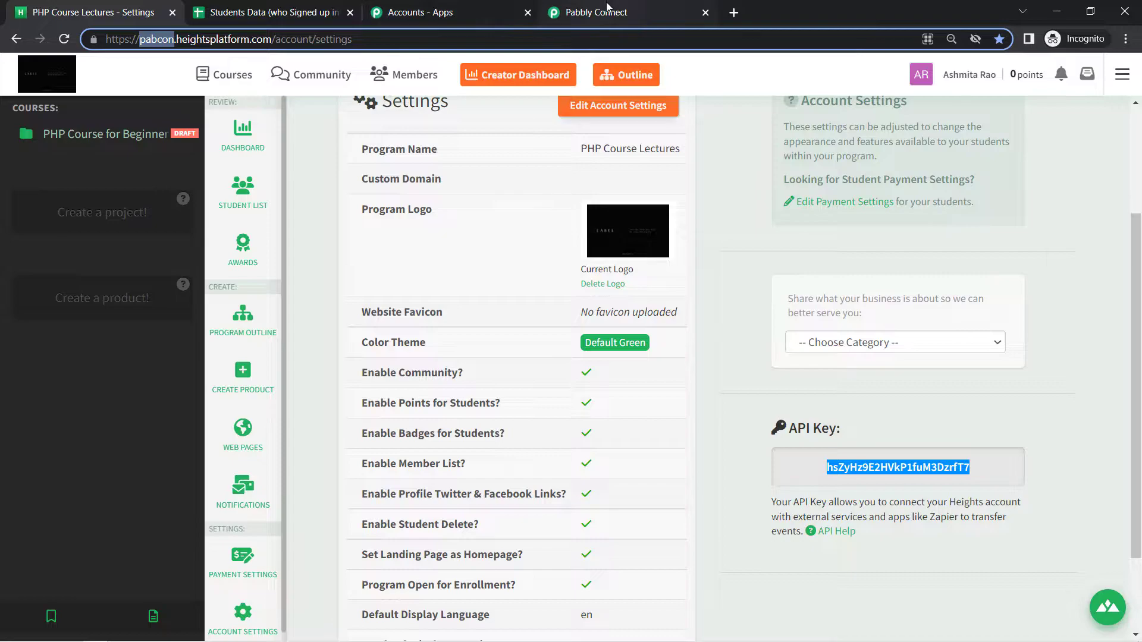
pyautogui.click(586, 12)
pyautogui.click(574, 418)
pyautogui.write('pabcon')
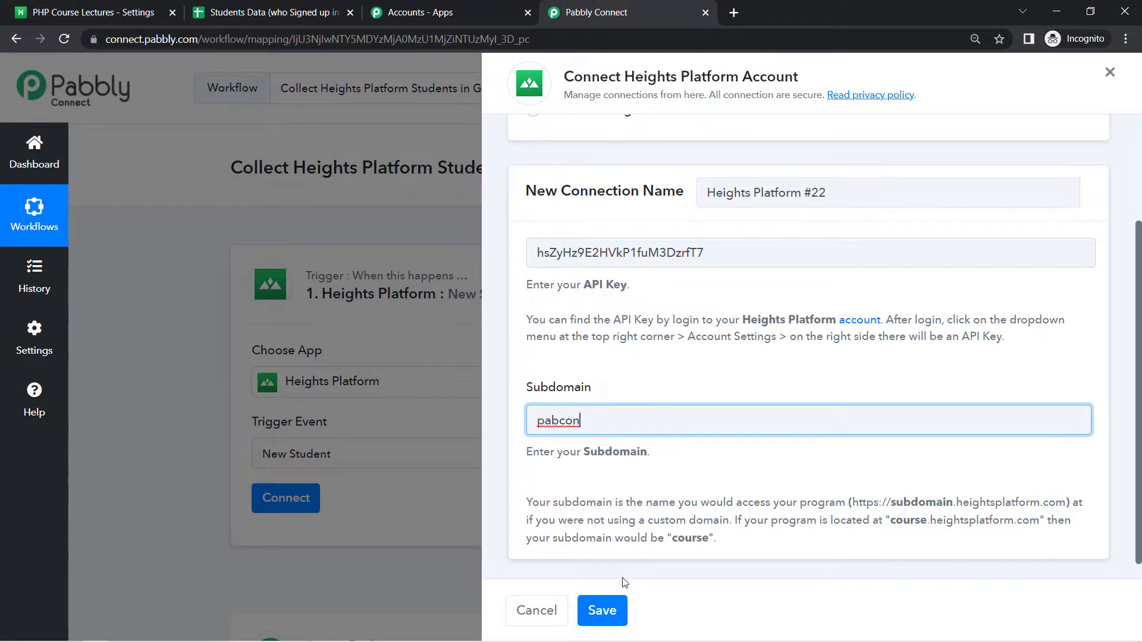
pyautogui.click(605, 611)
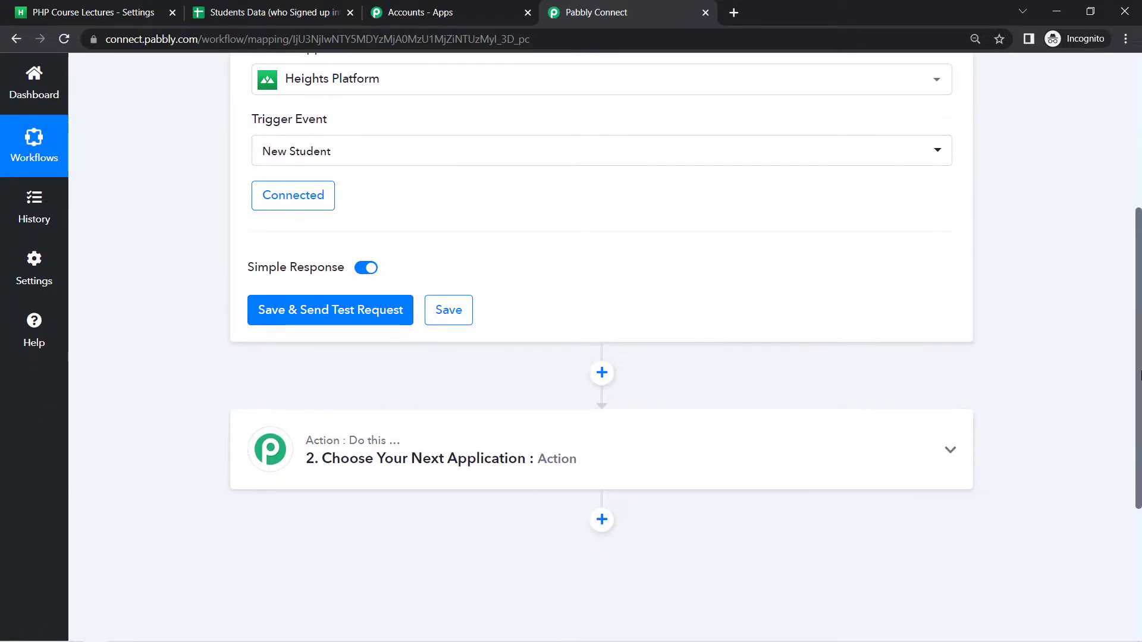
# Save the trigger with Save & Send Test Request and note the test-submission instruction
pyautogui.click(320, 320)
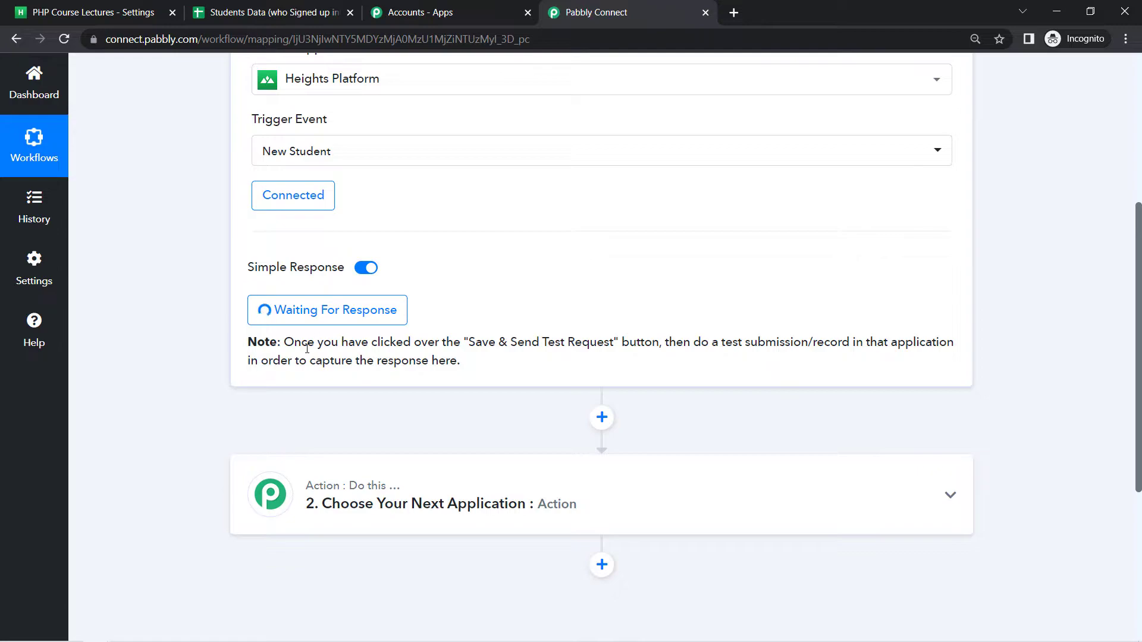
pyautogui.moveTo(301, 341); pyautogui.dragTo(639, 343)
pyautogui.moveTo(716, 343); pyautogui.dragTo(418, 363)
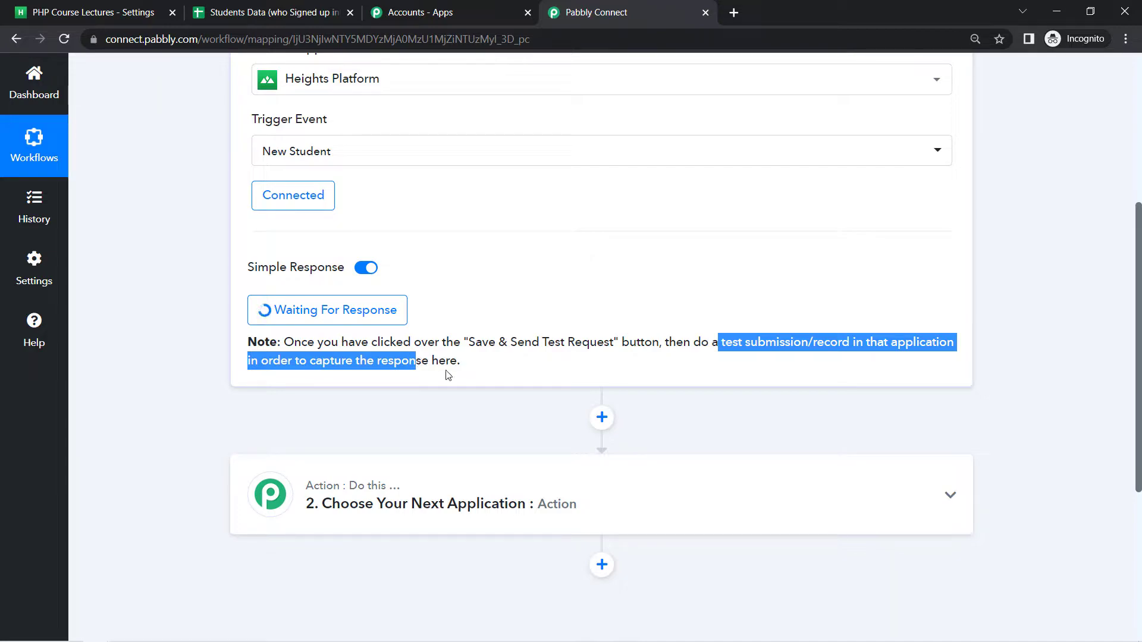
pyautogui.click(502, 366)
pyautogui.moveTo(791, 342); pyautogui.dragTo(841, 344)
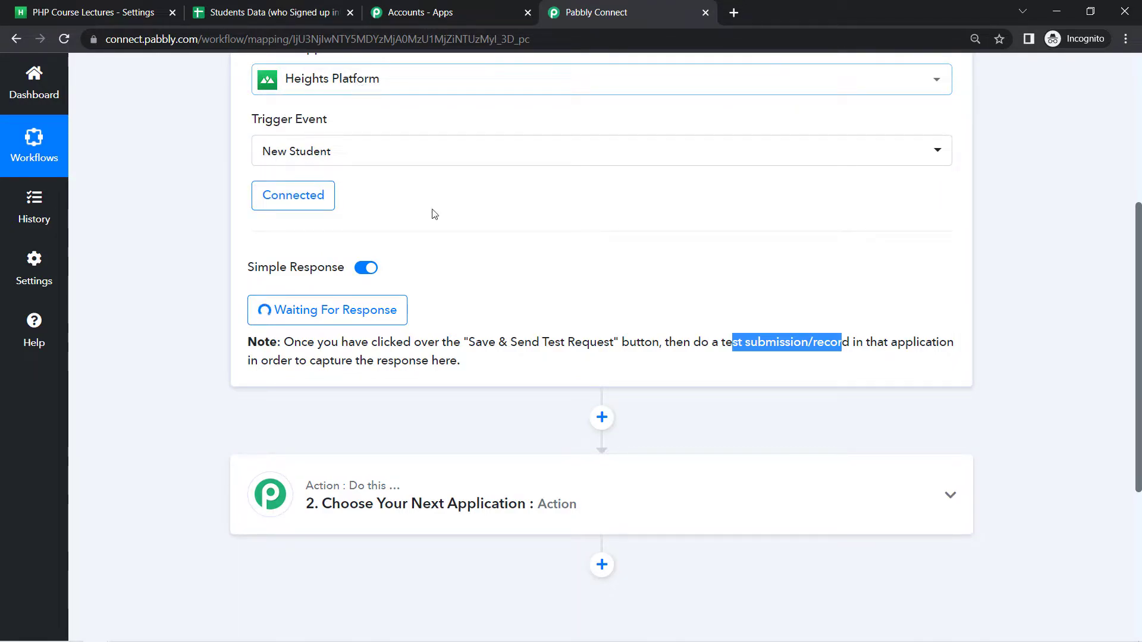
pyautogui.click(95, 12)
# Copy the landing page URL of PHP Course for Beginners via Switch Course View
pyautogui.click(232, 82)
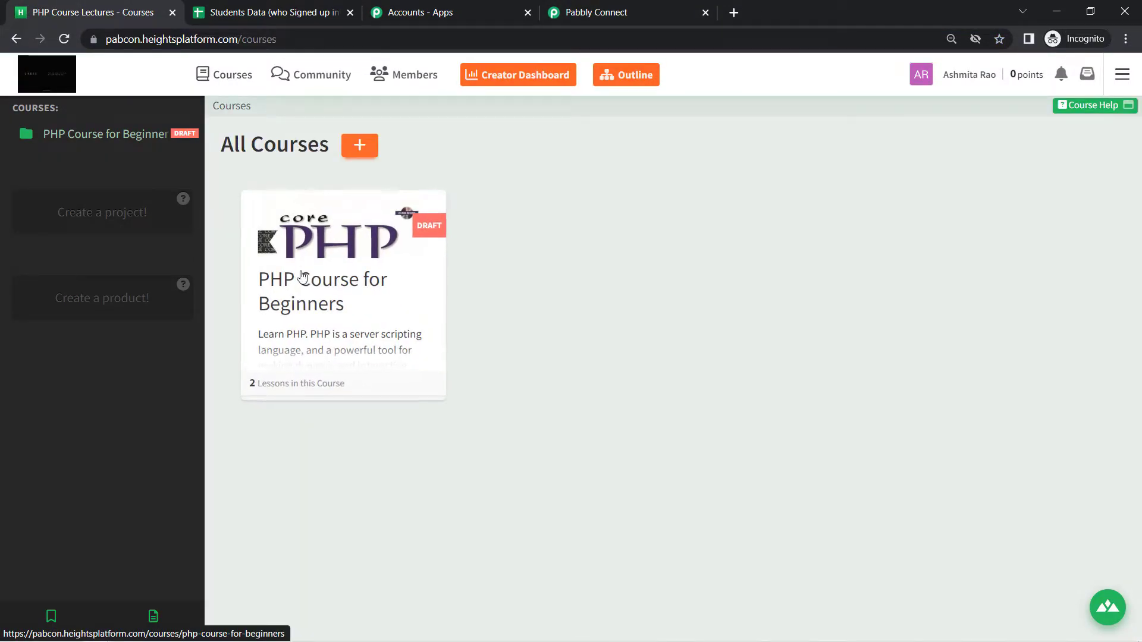
pyautogui.click(303, 280)
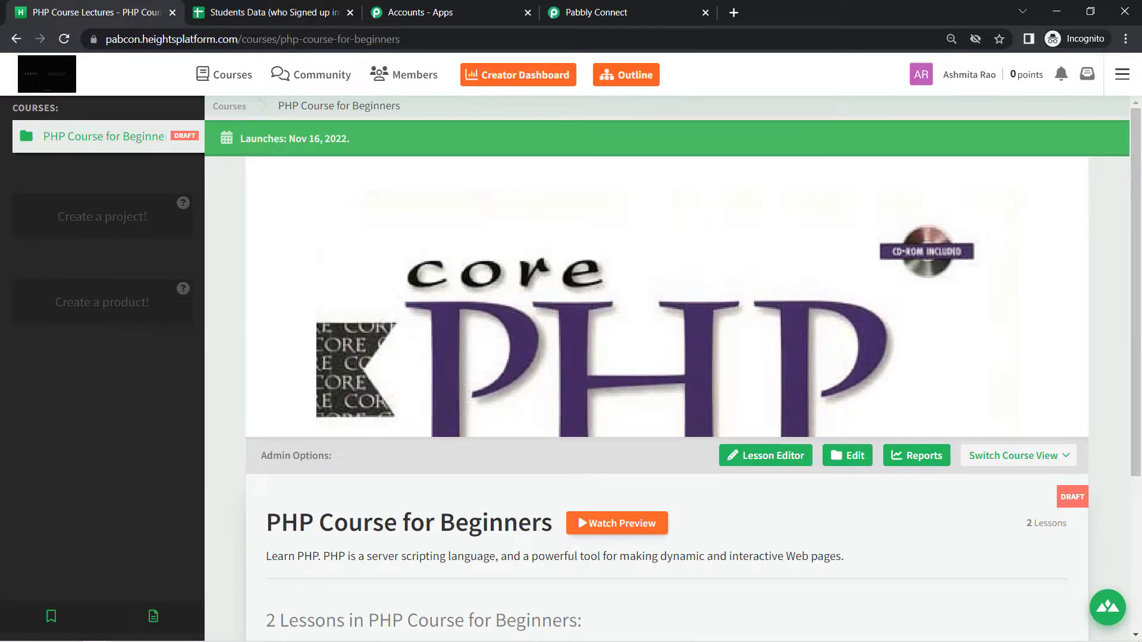
pyautogui.click(1015, 458)
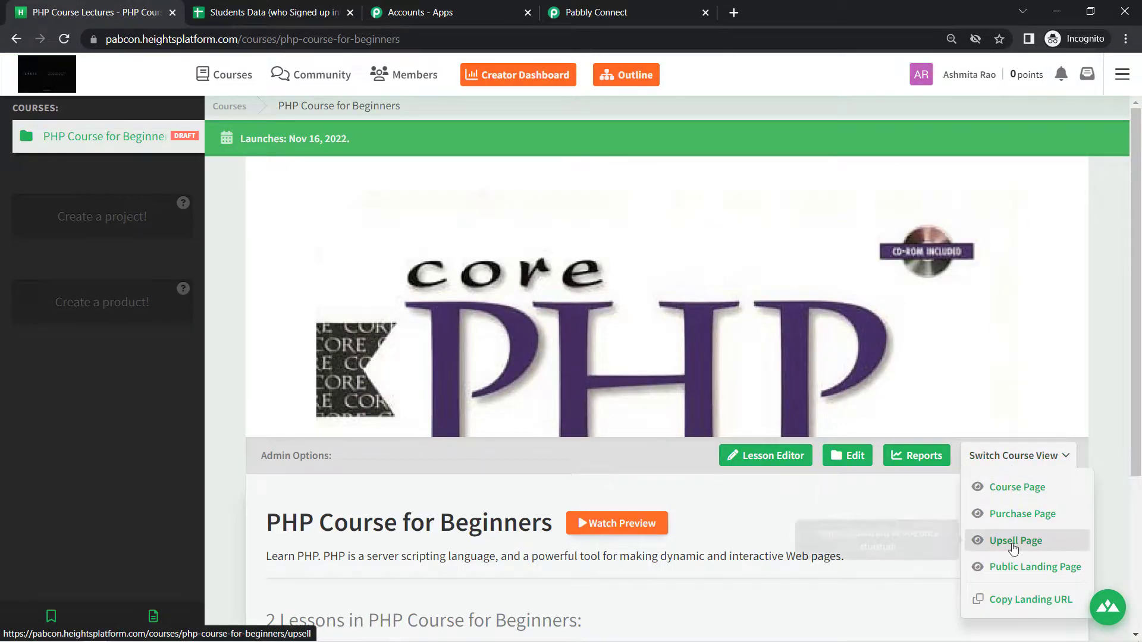
pyautogui.click(1019, 602)
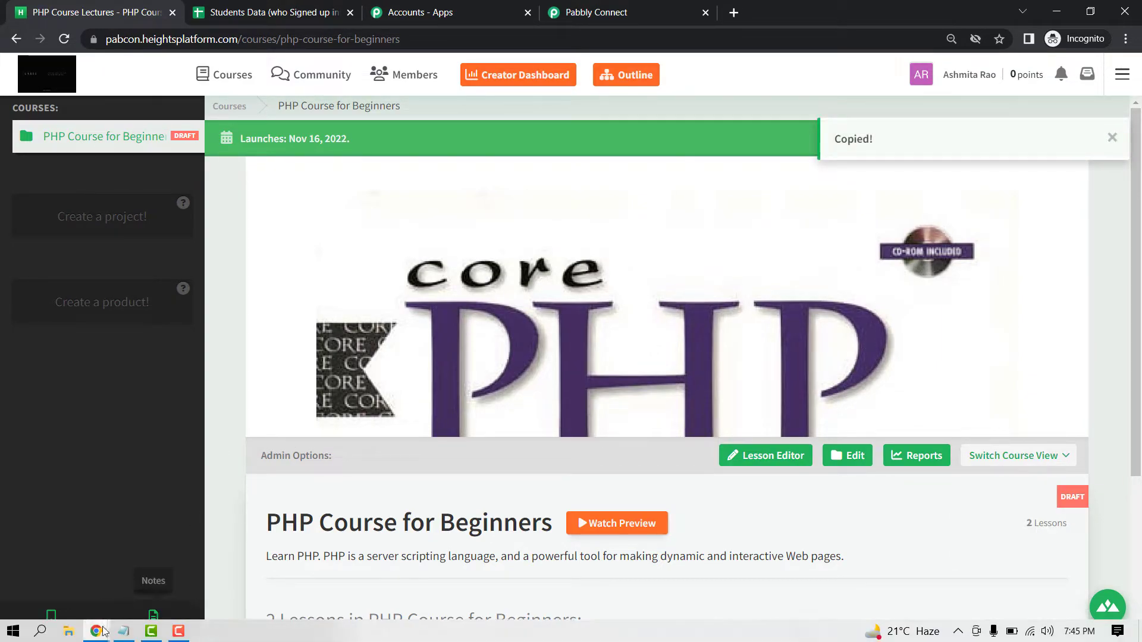
# Bring the separate regular browser window forward and open its main menu
pyautogui.moveTo(96, 631)
pyautogui.click(82, 593)
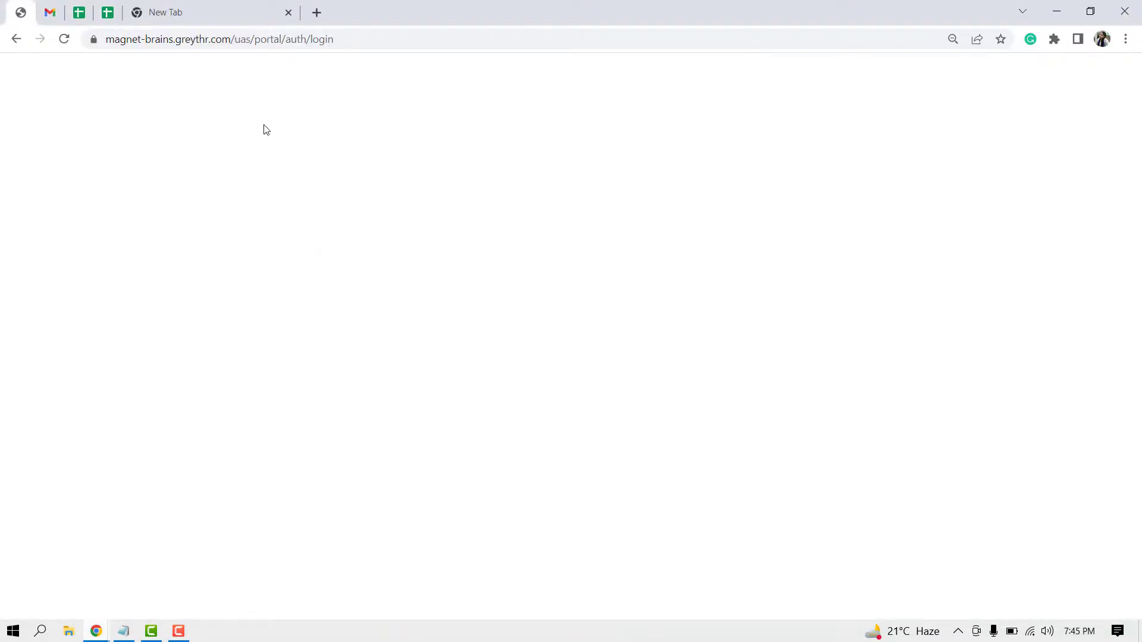
pyautogui.click(1126, 40)
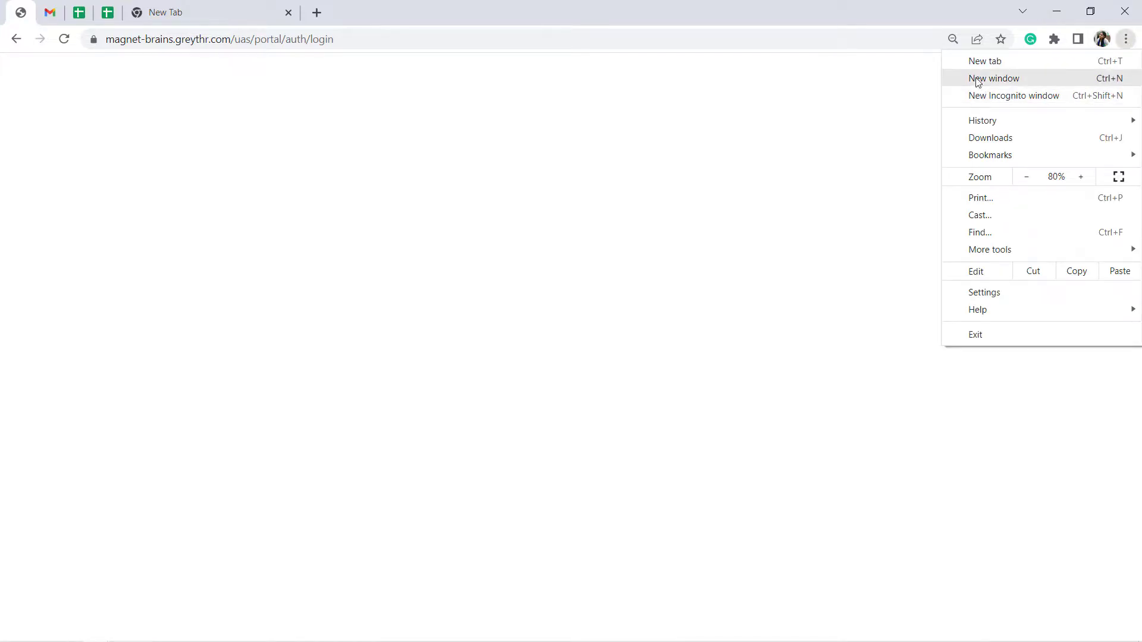
# Load the copied landing URL in a new window and join the PHP Course program
pyautogui.click(994, 77)
pyautogui.hotkey('ctrl', 'v')
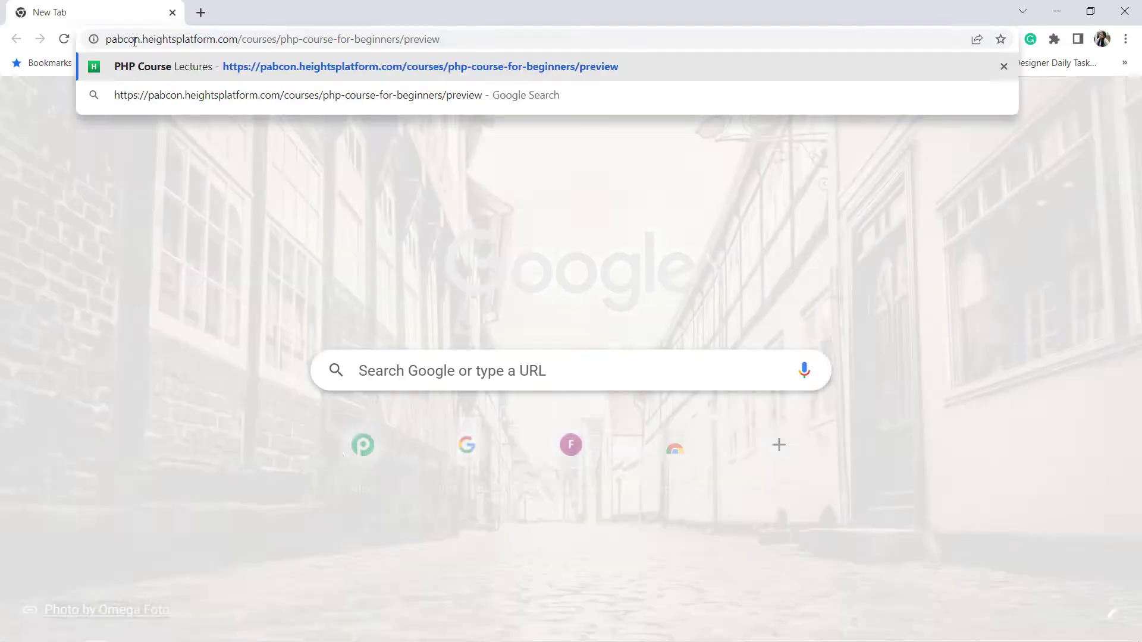
pyautogui.press('Return')
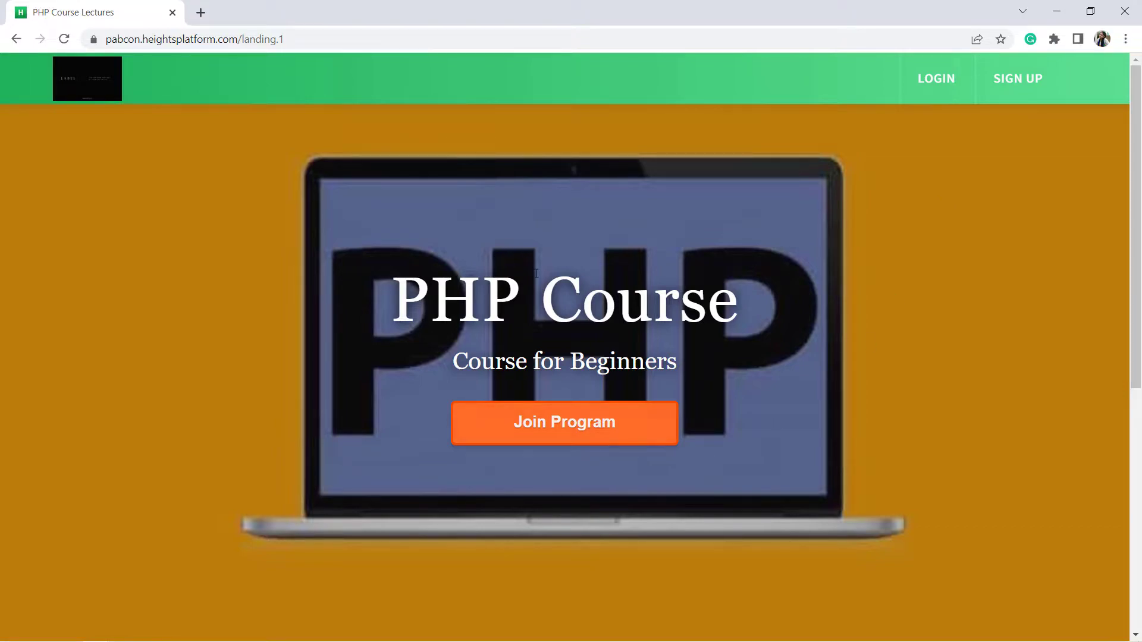
pyautogui.moveTo(419, 298); pyautogui.dragTo(625, 317)
pyautogui.moveTo(453, 361); pyautogui.dragTo(644, 362)
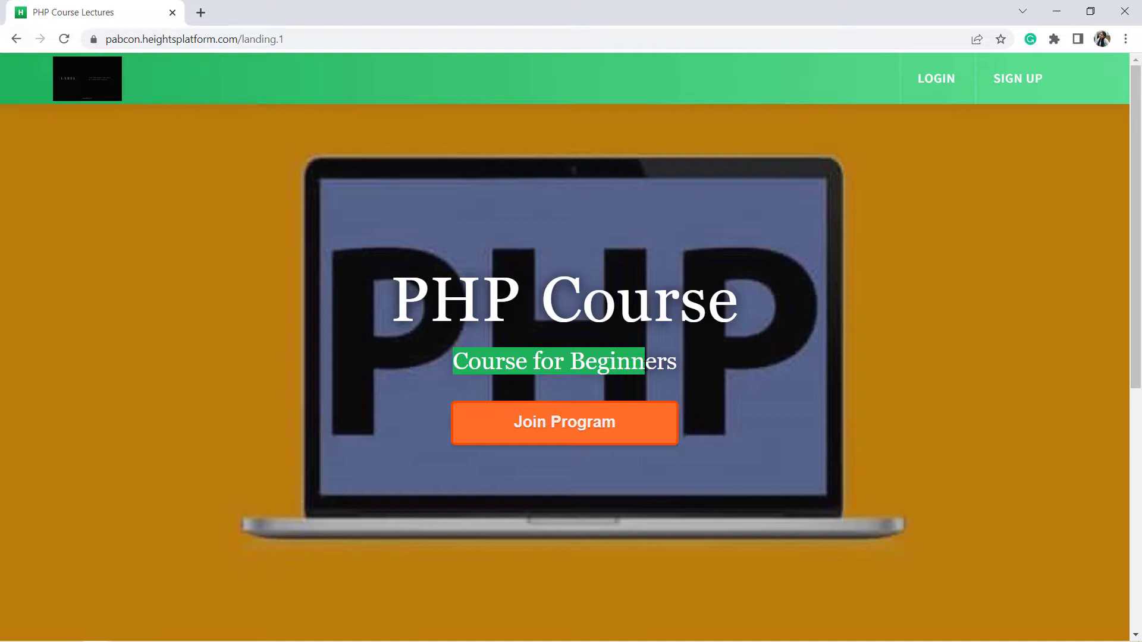
pyautogui.click(562, 428)
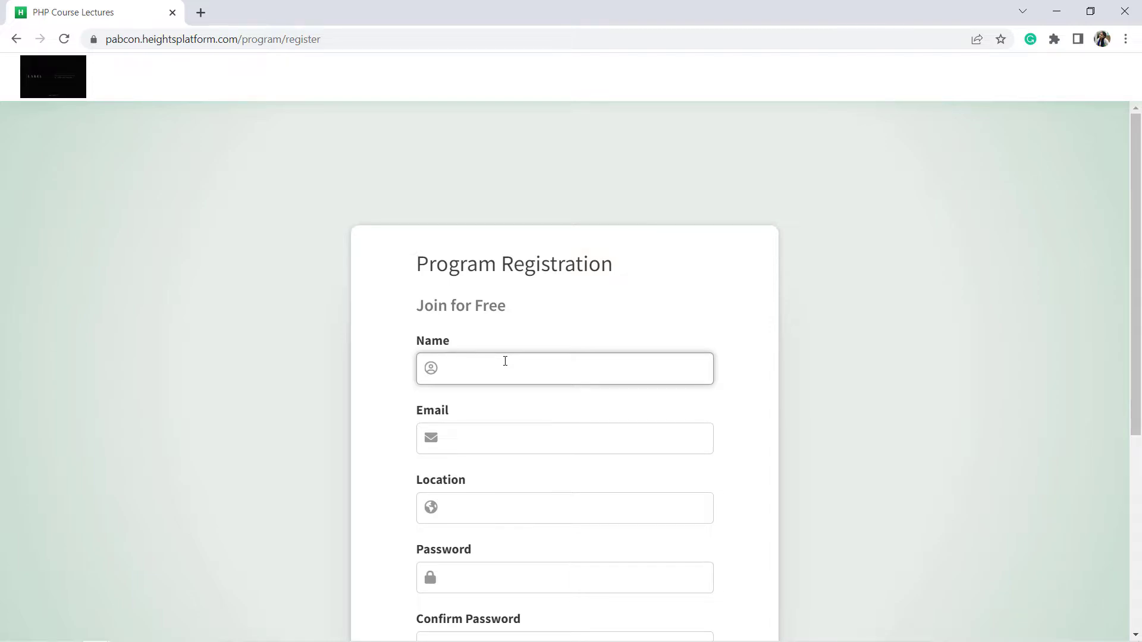
pyautogui.scroll(-5, 505, 361)
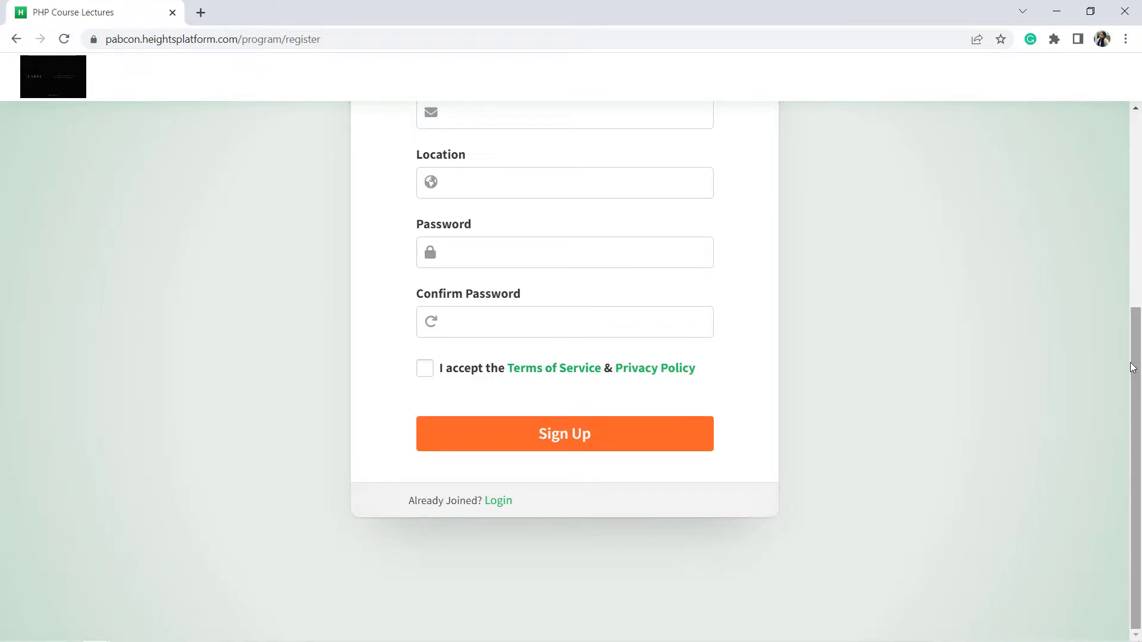
pyautogui.scroll(4, 885, 259)
# Fill in the student's name, e-mail, location and matching passwords, and accept the terms
pyautogui.click(518, 266)
pyautogui.write('Dummy Student')
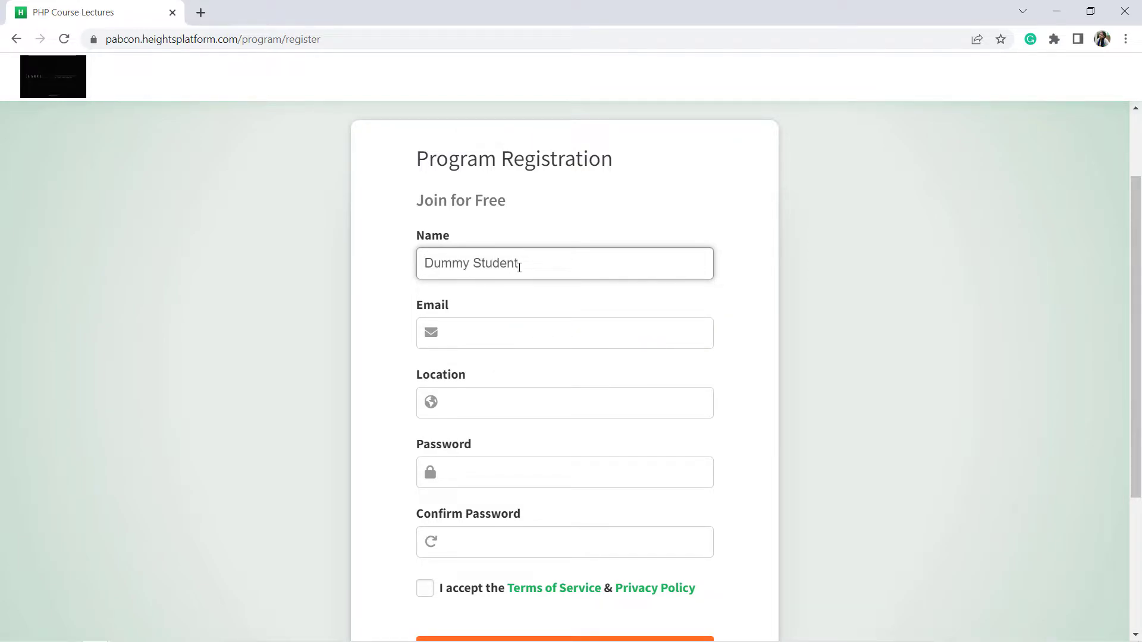
pyautogui.click(478, 338)
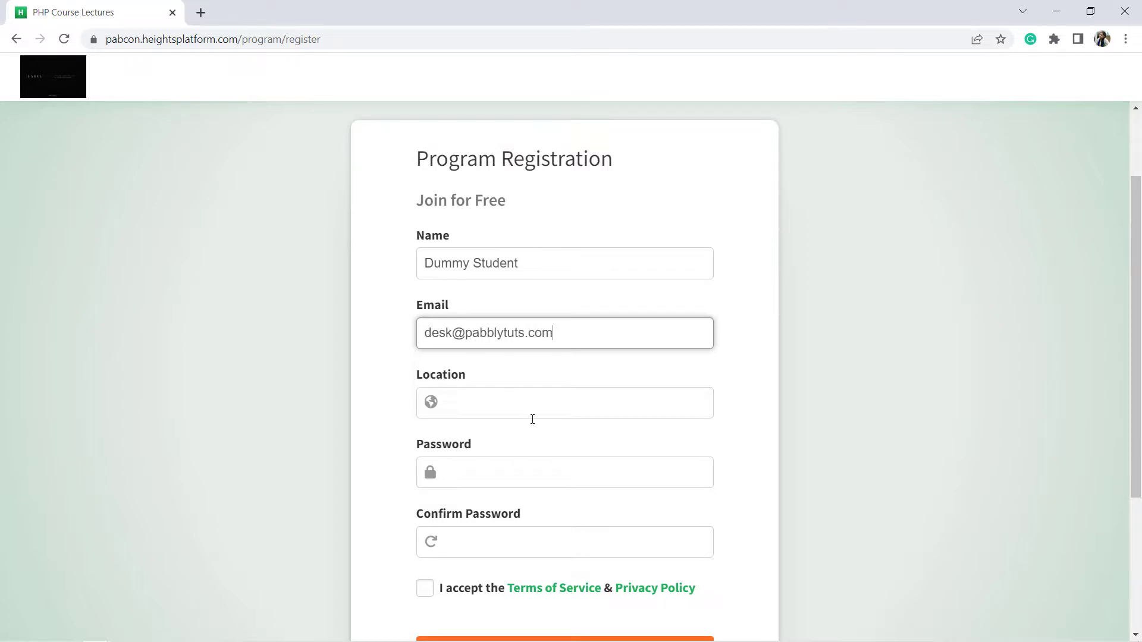
pyautogui.click(517, 409)
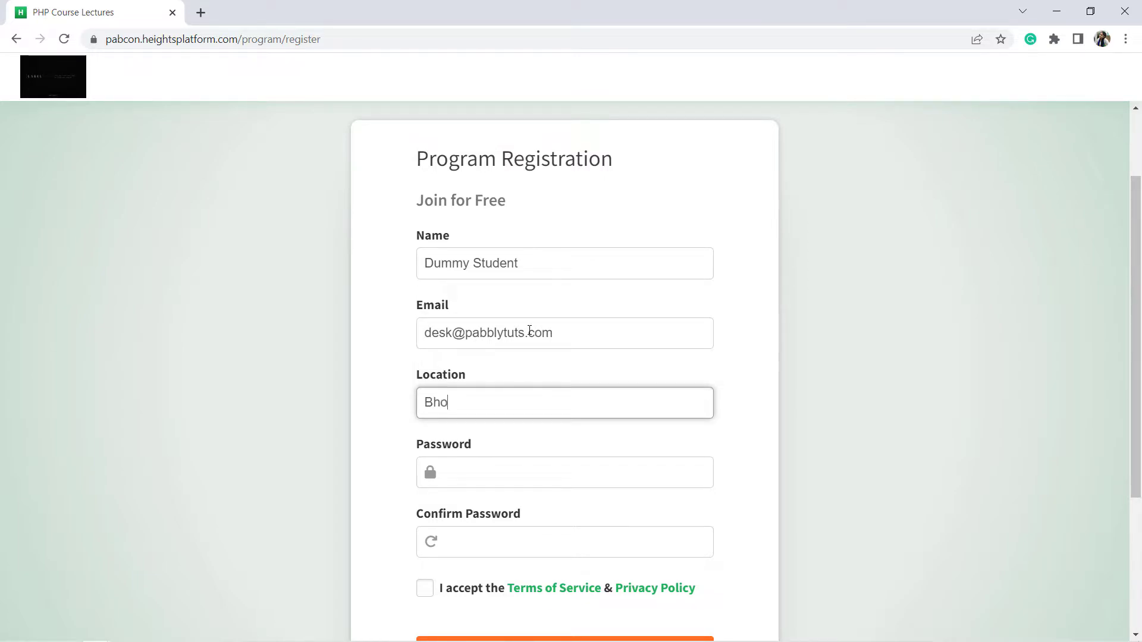
pyautogui.click(509, 472)
pyautogui.write('123')
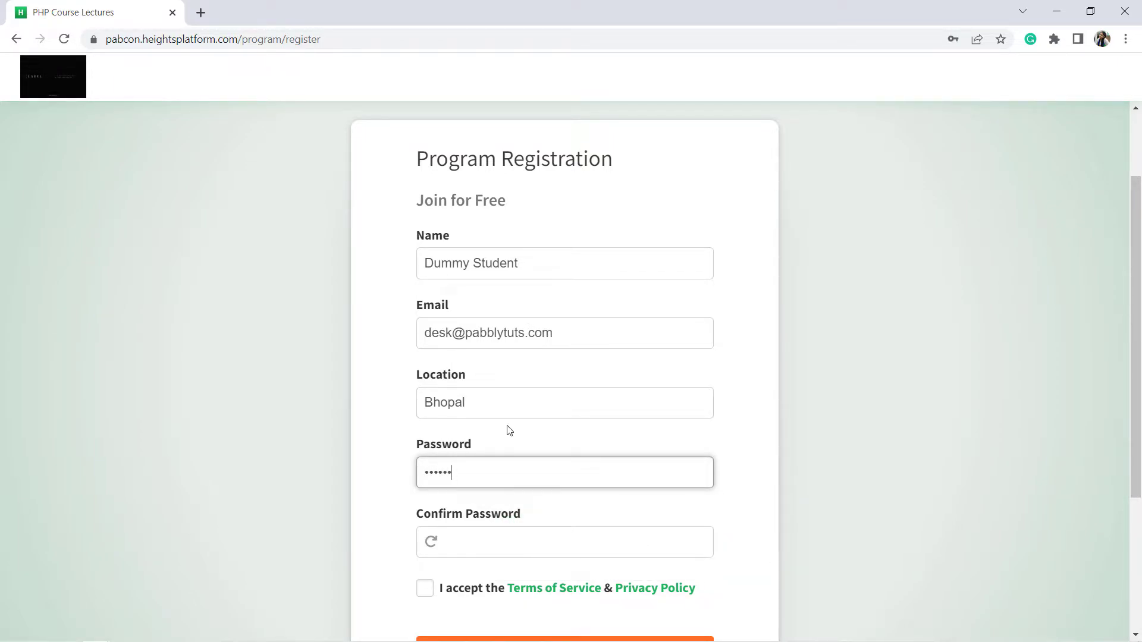
pyautogui.press('Tab')
pyautogui.write('12')
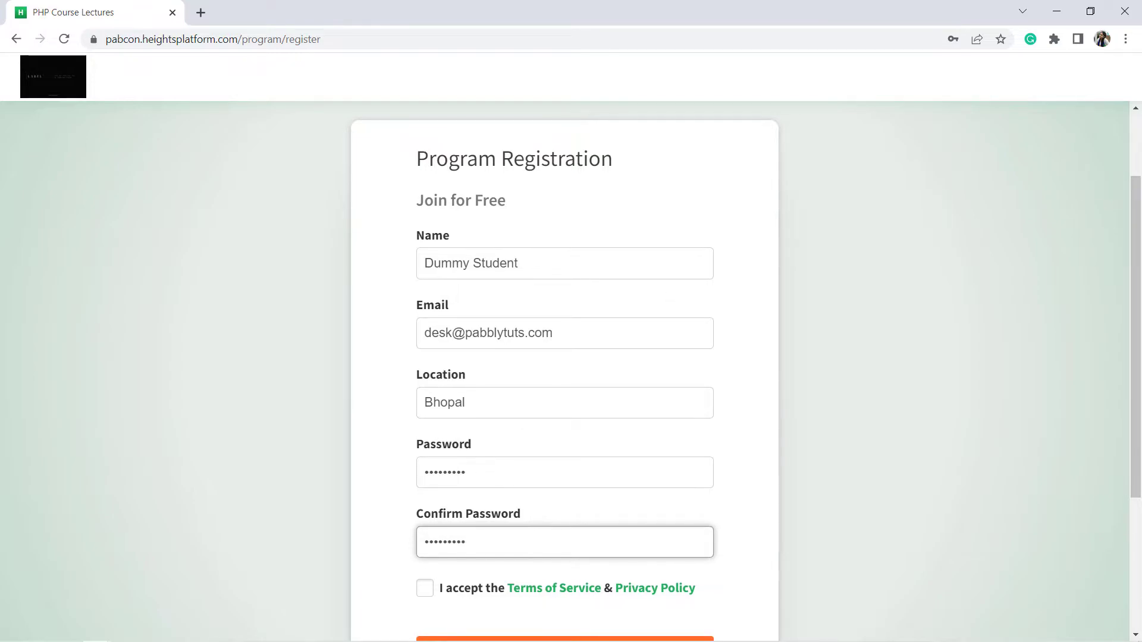
pyautogui.scroll(-3, 1135, 268)
pyautogui.click(425, 418)
# Check the Students Data sheet and waiting Pabbly workflow, then submit the registration
pyautogui.moveTo(121, 631)
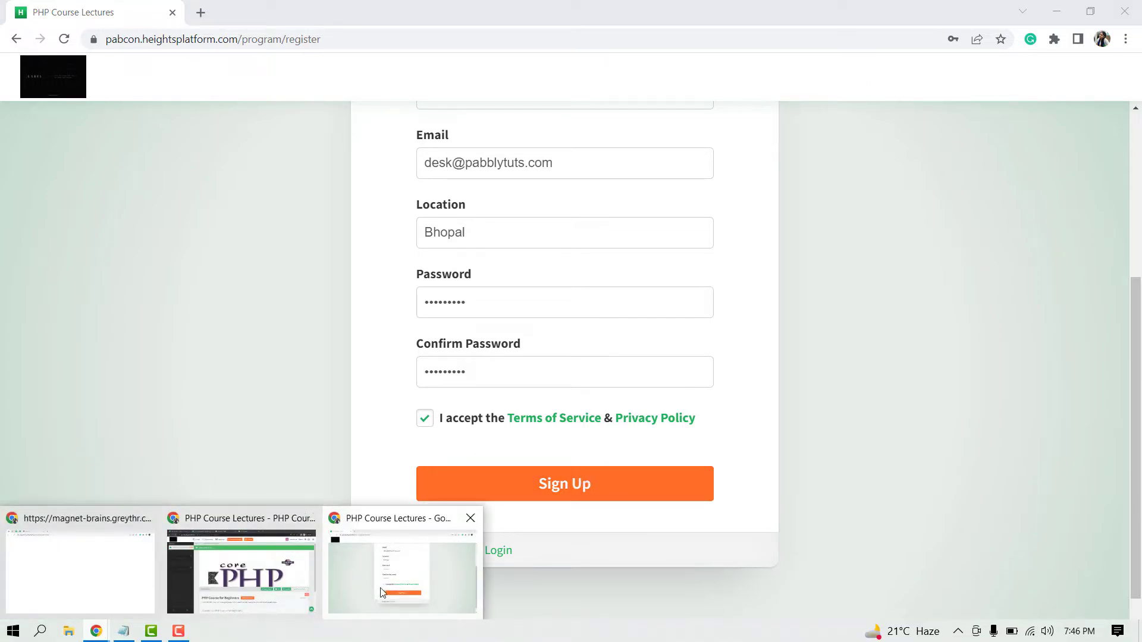
pyautogui.click(284, 560)
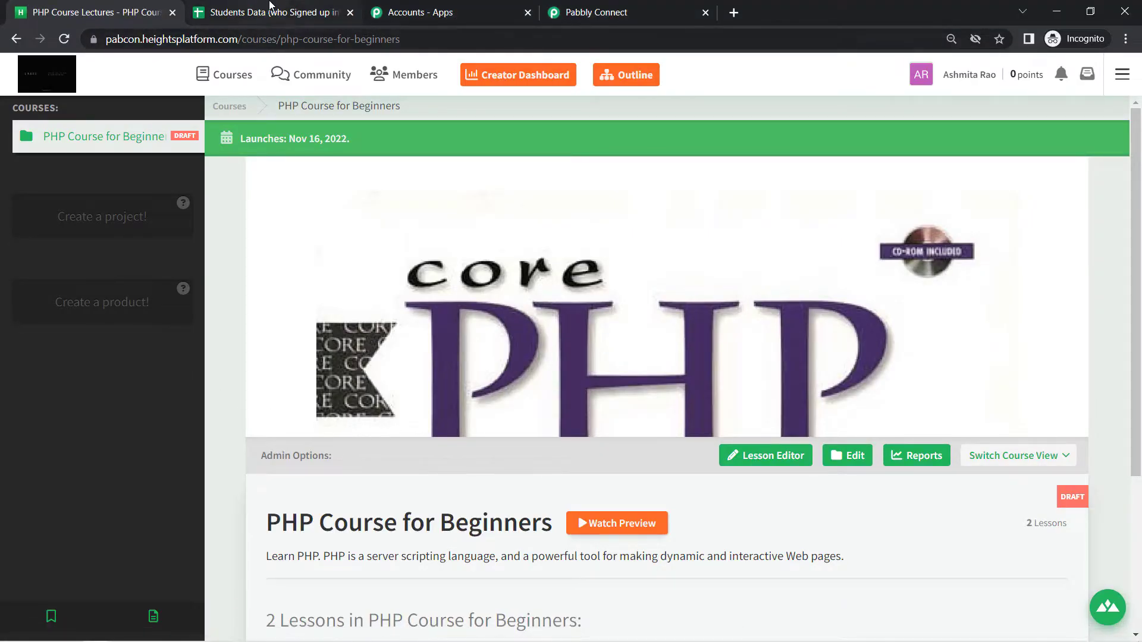
pyautogui.click(273, 11)
pyautogui.click(589, 8)
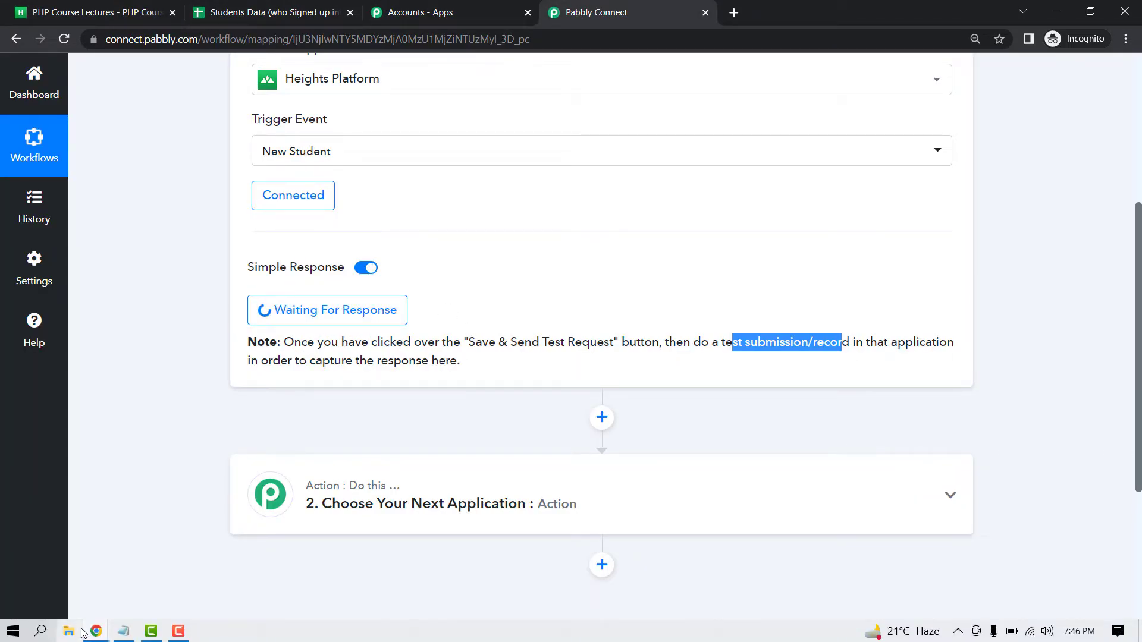
pyautogui.click(96, 631)
pyautogui.click(377, 595)
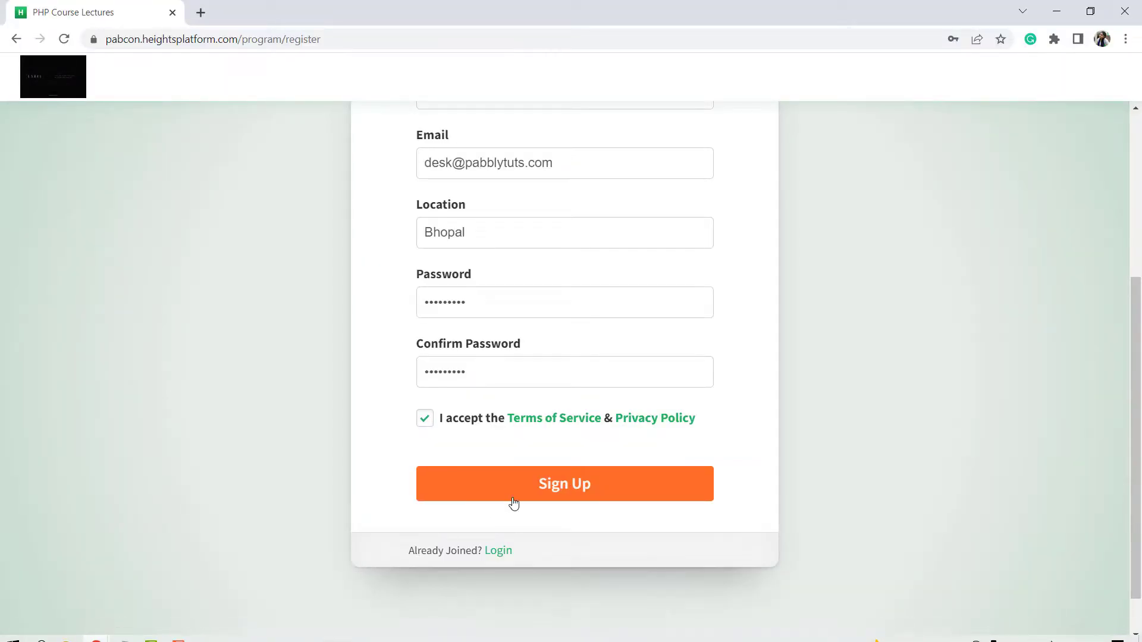
# Submit the test student sign-up in Heights Platform and switch back to the Pabbly Connect window
pyautogui.click(548, 488)
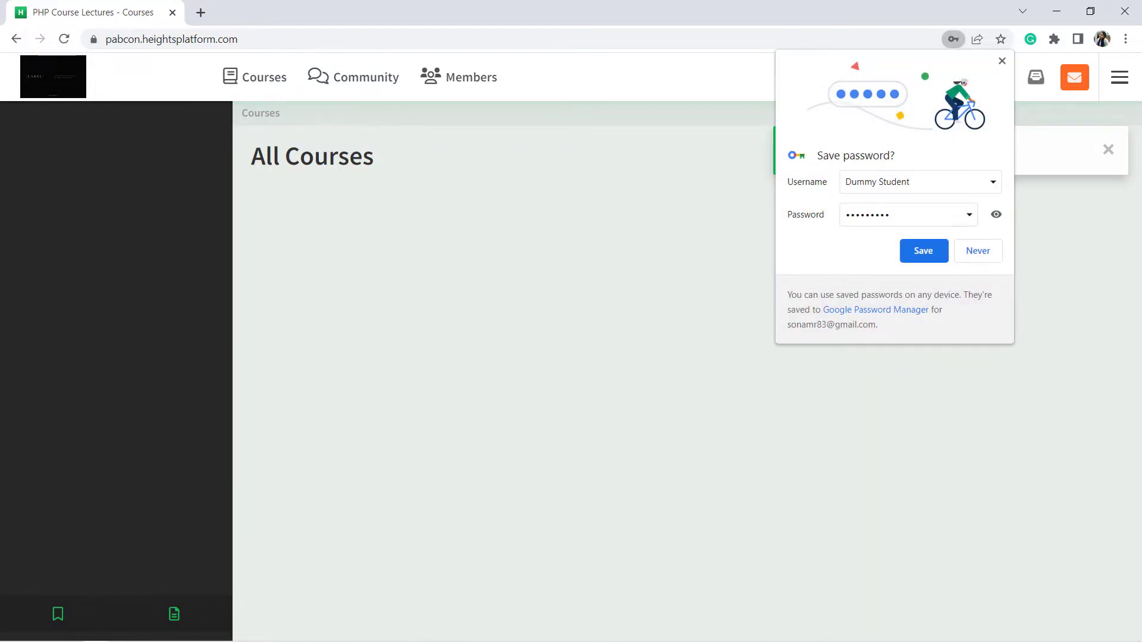
pyautogui.click(95, 631)
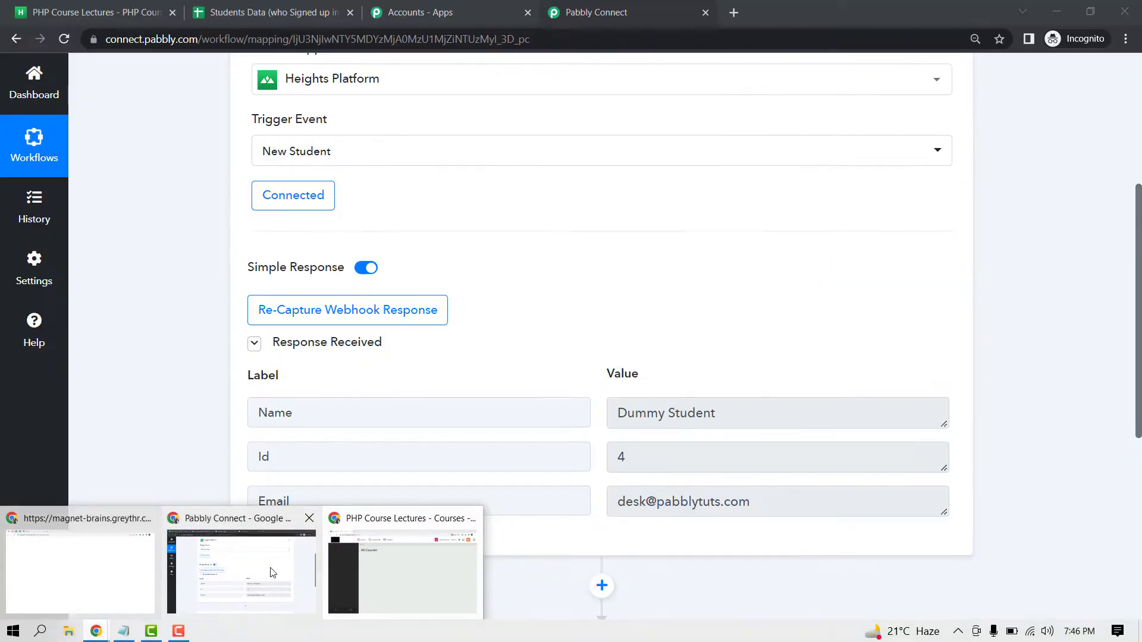
pyautogui.click(290, 572)
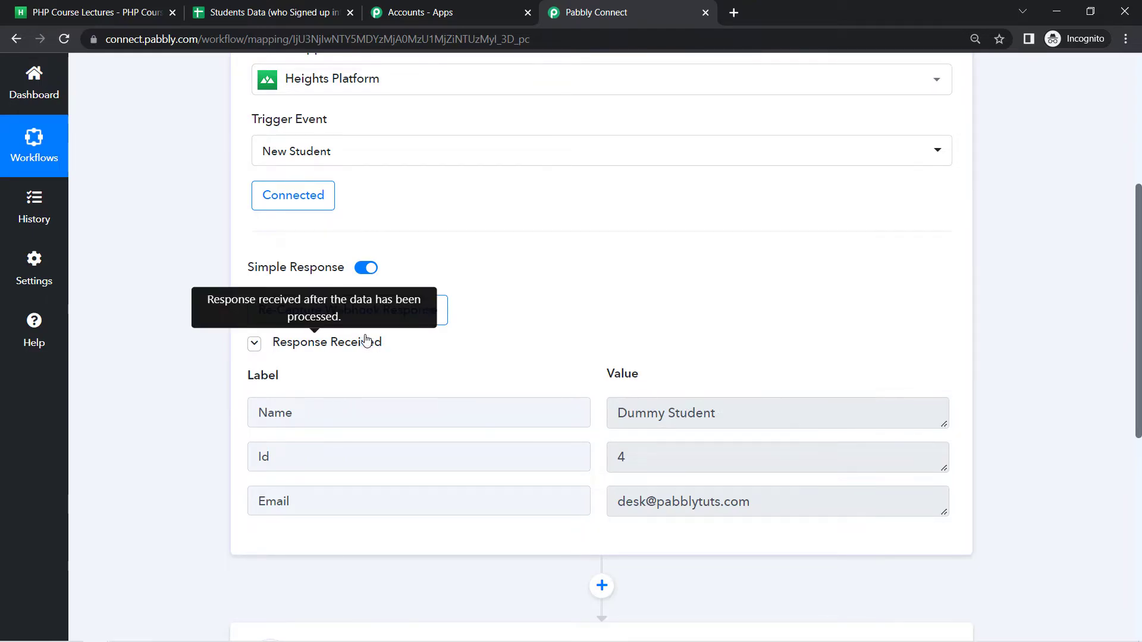
pyautogui.scroll(-2, 699, 332)
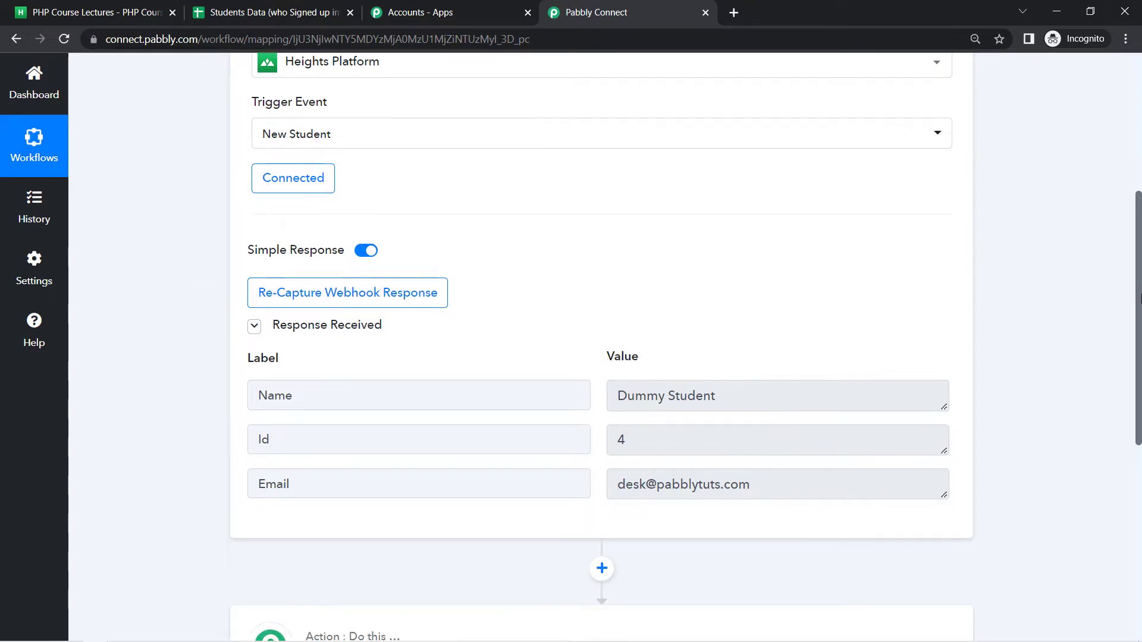
pyautogui.moveTo(697, 291); pyautogui.dragTo(391, 339)
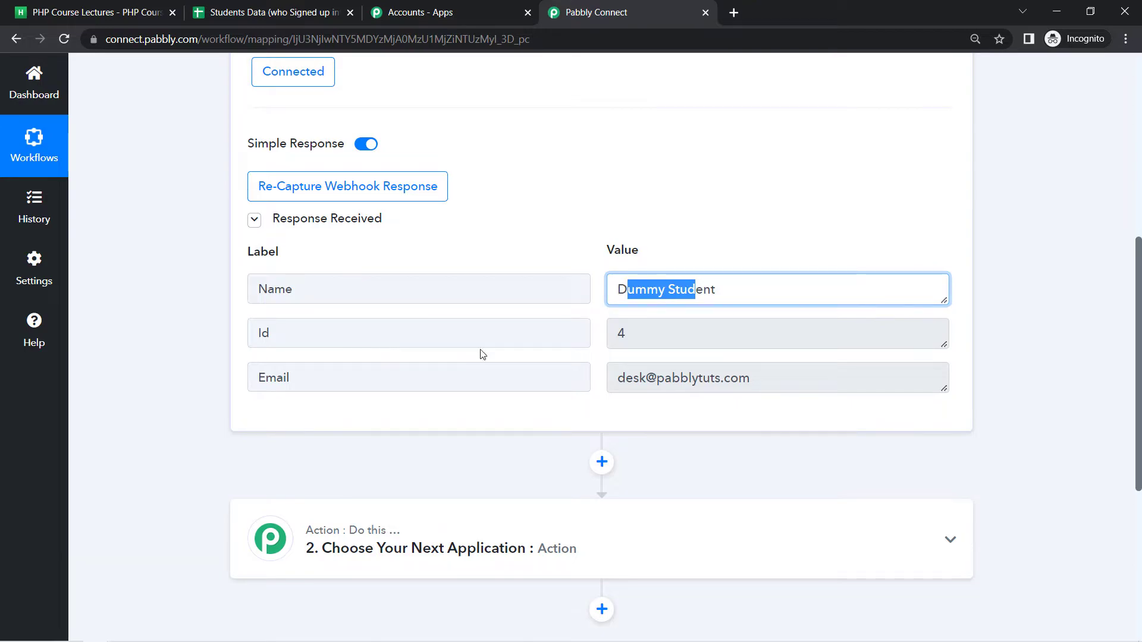
pyautogui.moveTo(692, 379); pyautogui.dragTo(637, 379)
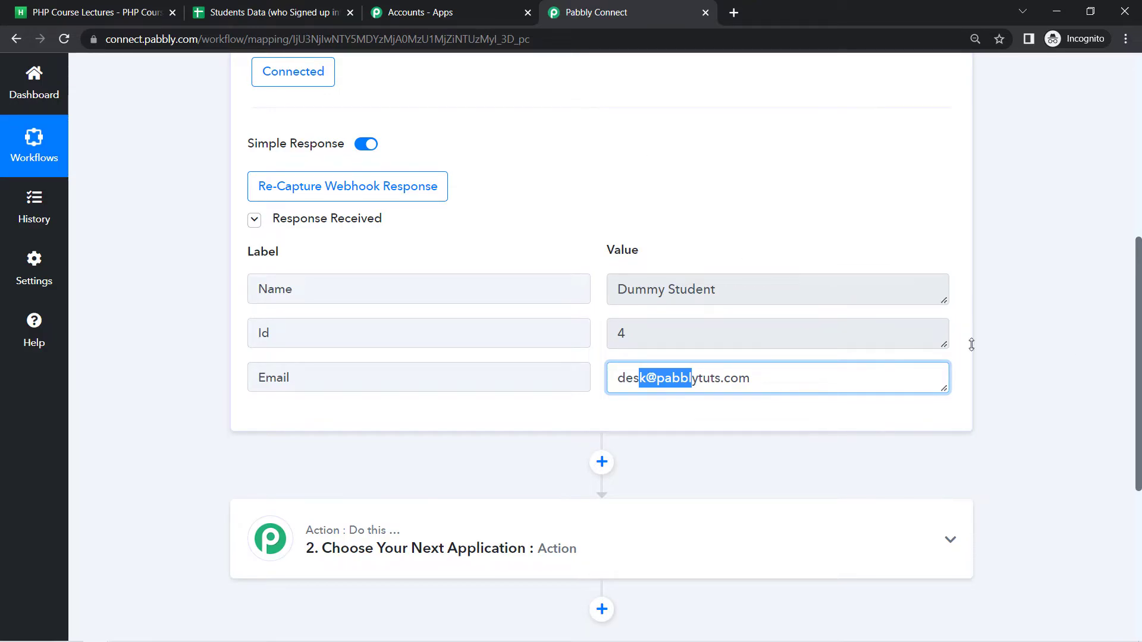
pyautogui.scroll(-5, 1138, 296)
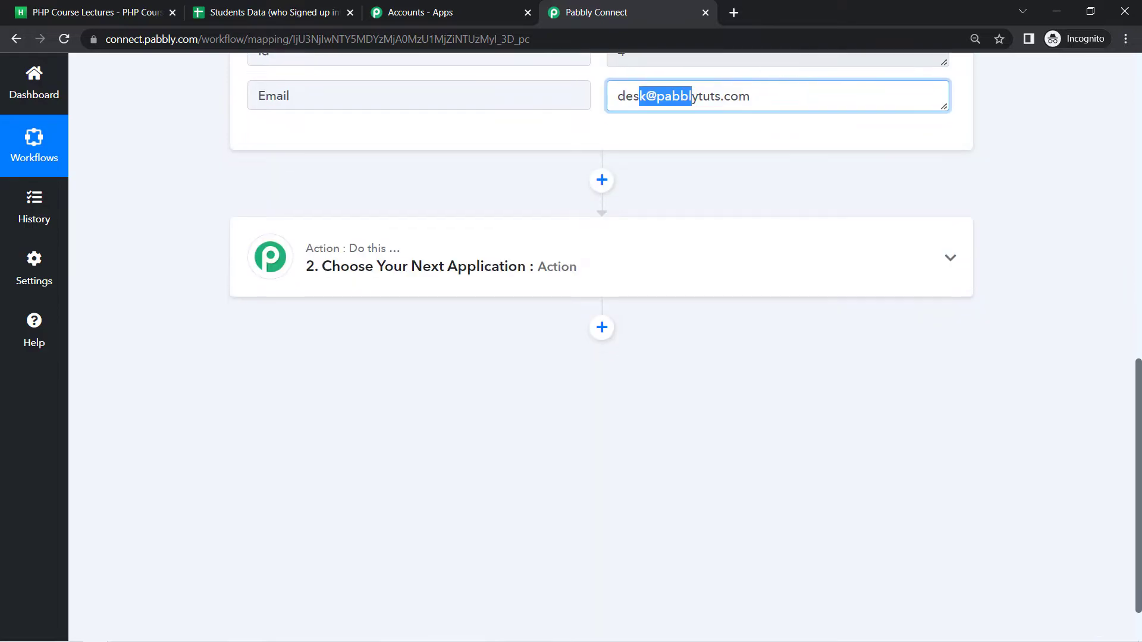
# Set the action app to Google Sheets, found by searching 'google s', with the Add New Row event
pyautogui.click(428, 276)
pyautogui.click(303, 357)
pyautogui.write('google')
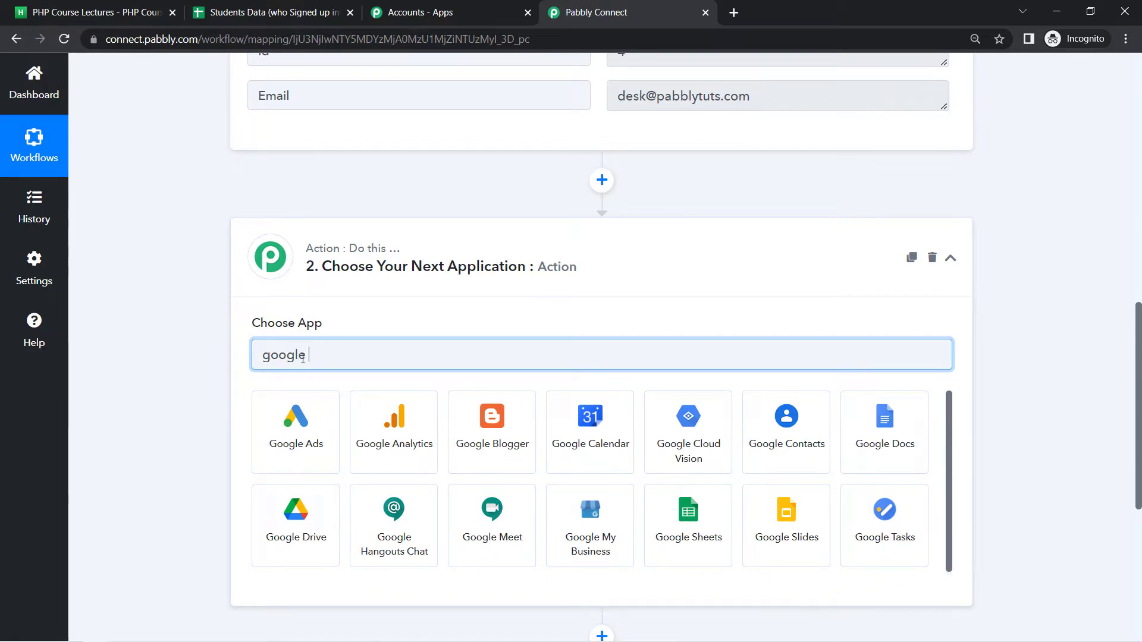
pyautogui.write(' s')
pyautogui.click(277, 436)
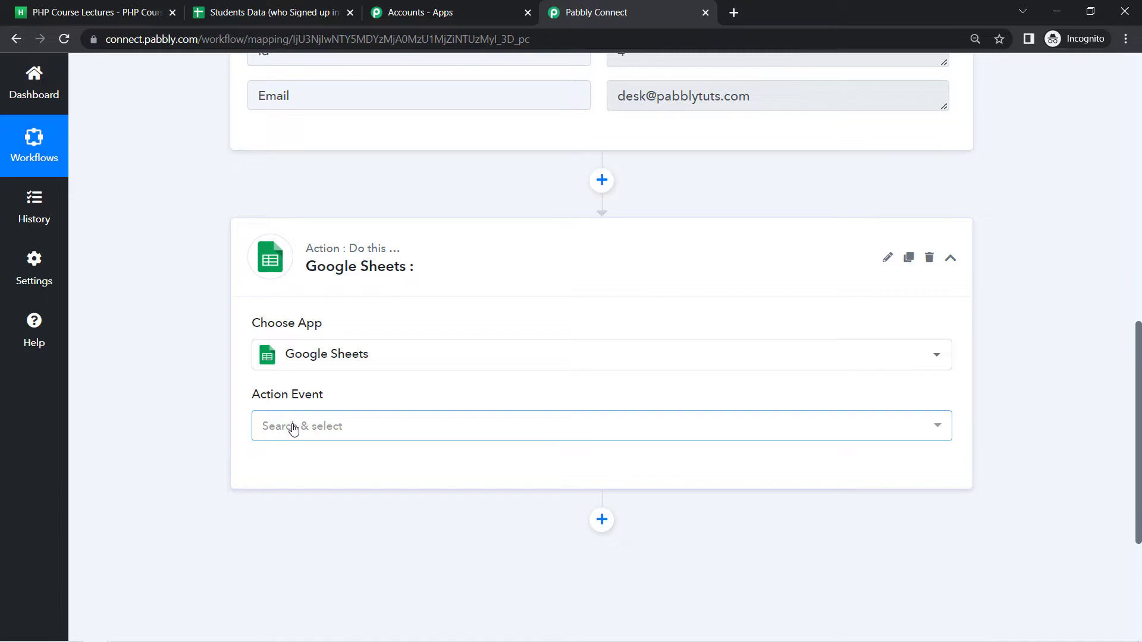
pyautogui.click(293, 427)
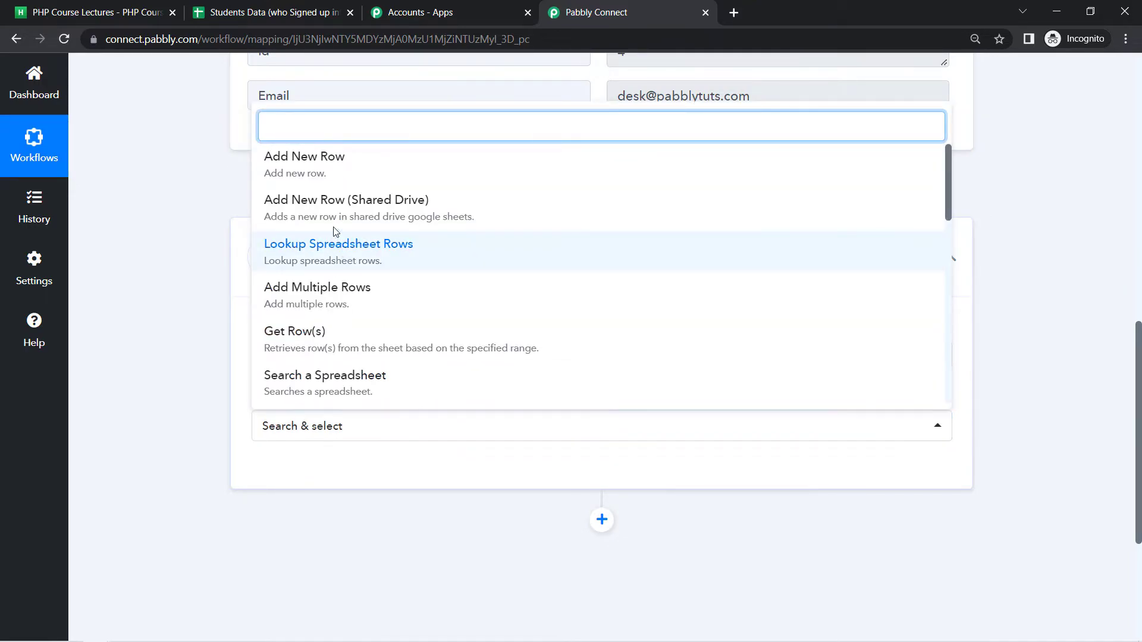
pyautogui.click(312, 175)
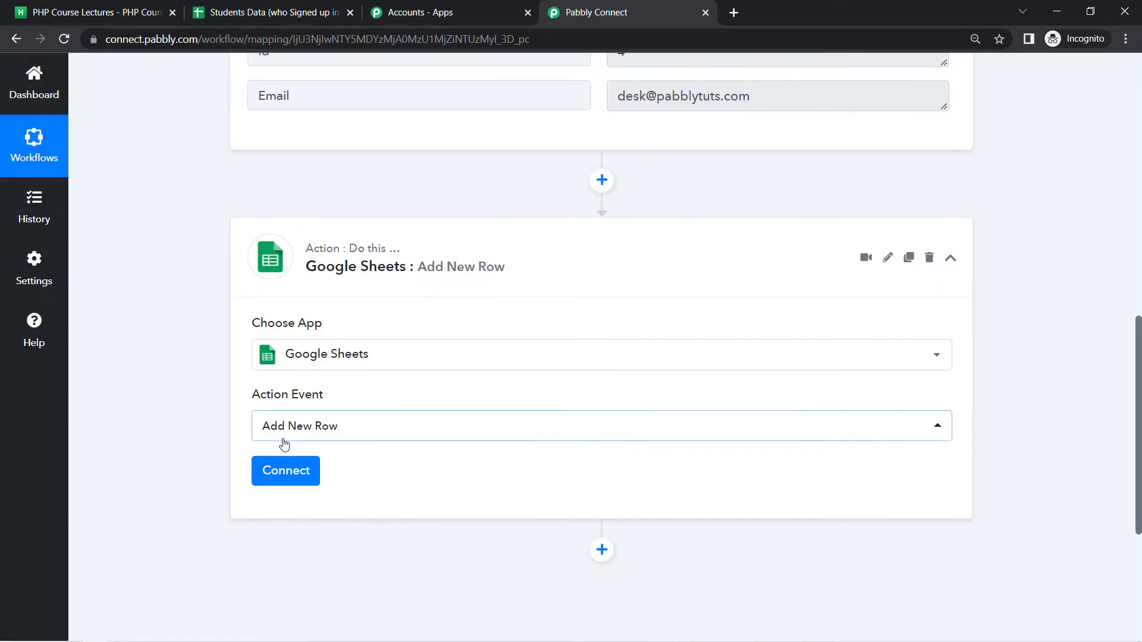
# Add a new Google Sheets connection by signing in with Google and granting Pabbly Connect access
pyautogui.click(290, 473)
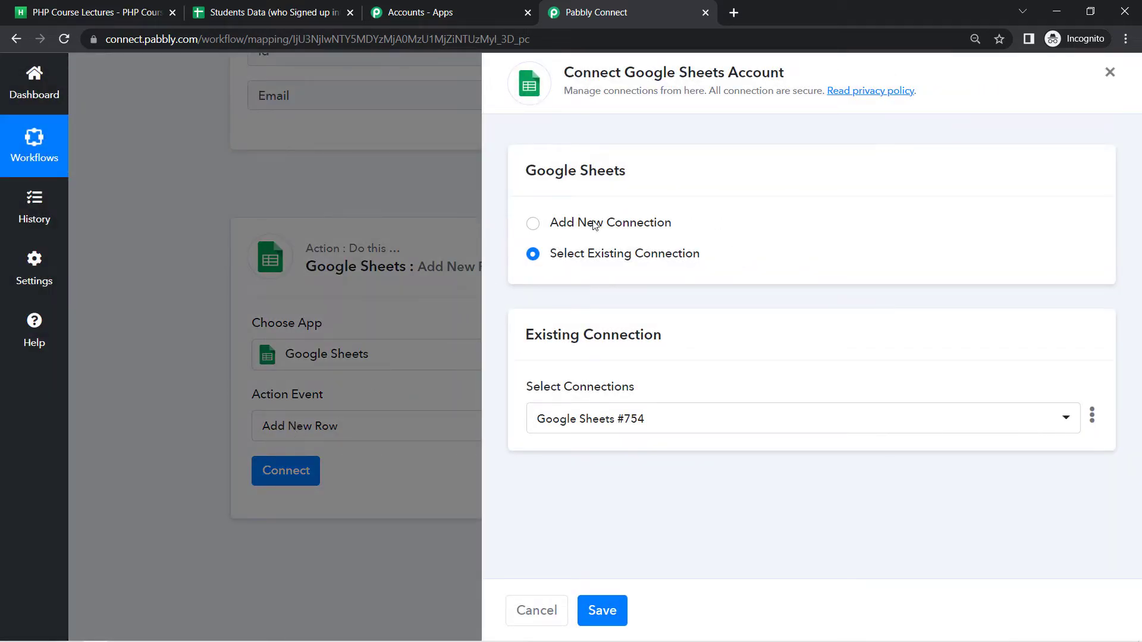
pyautogui.click(626, 226)
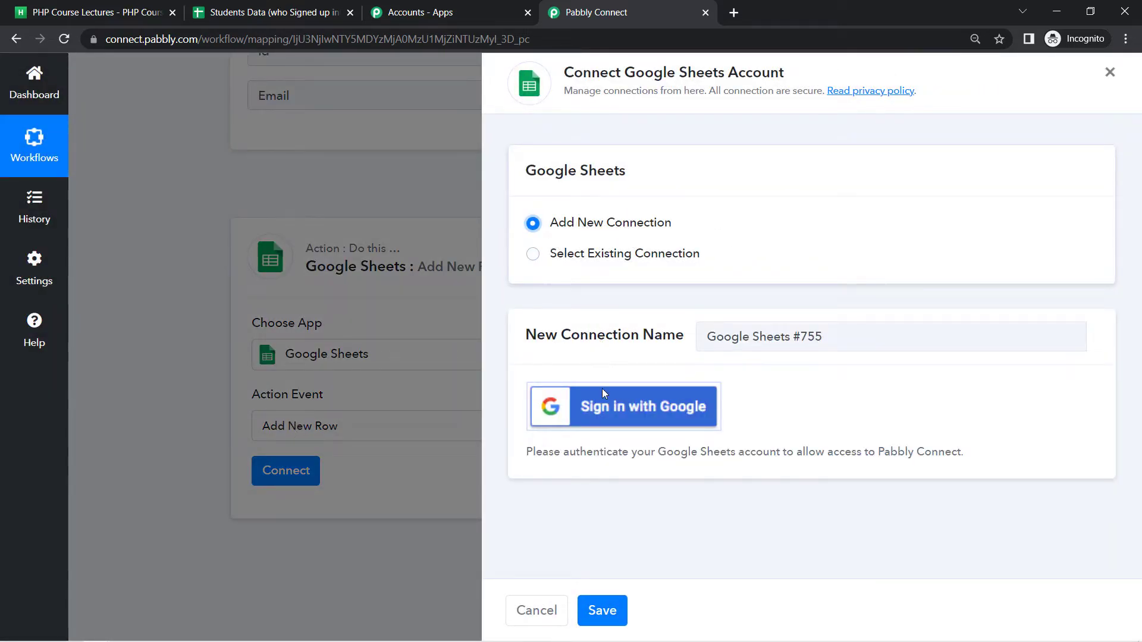
pyautogui.click(620, 407)
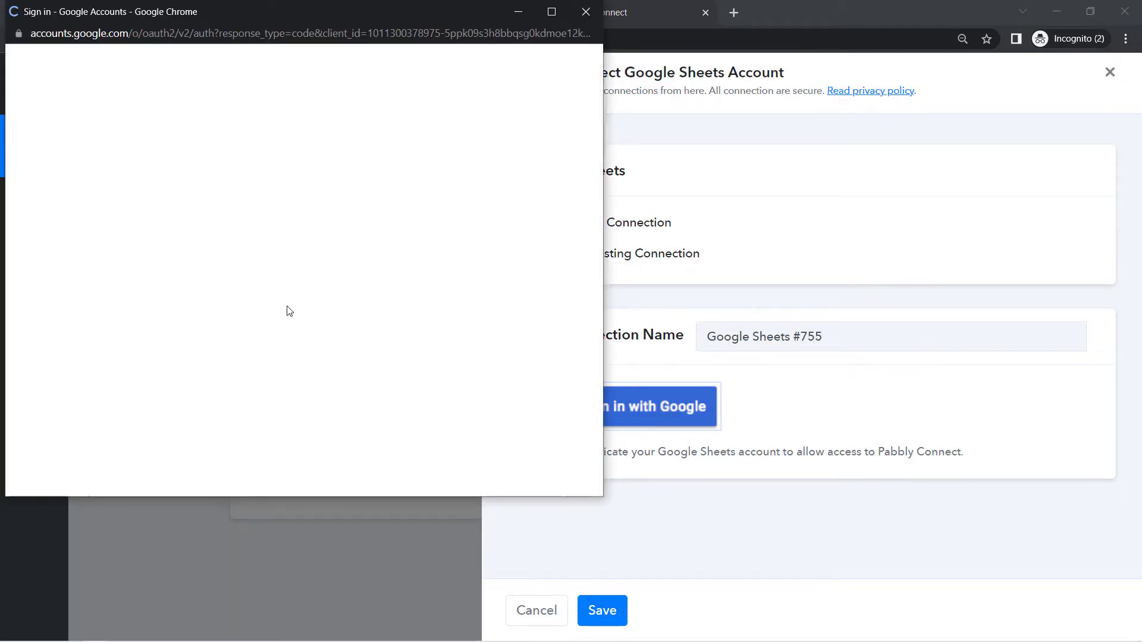
pyautogui.click(247, 302)
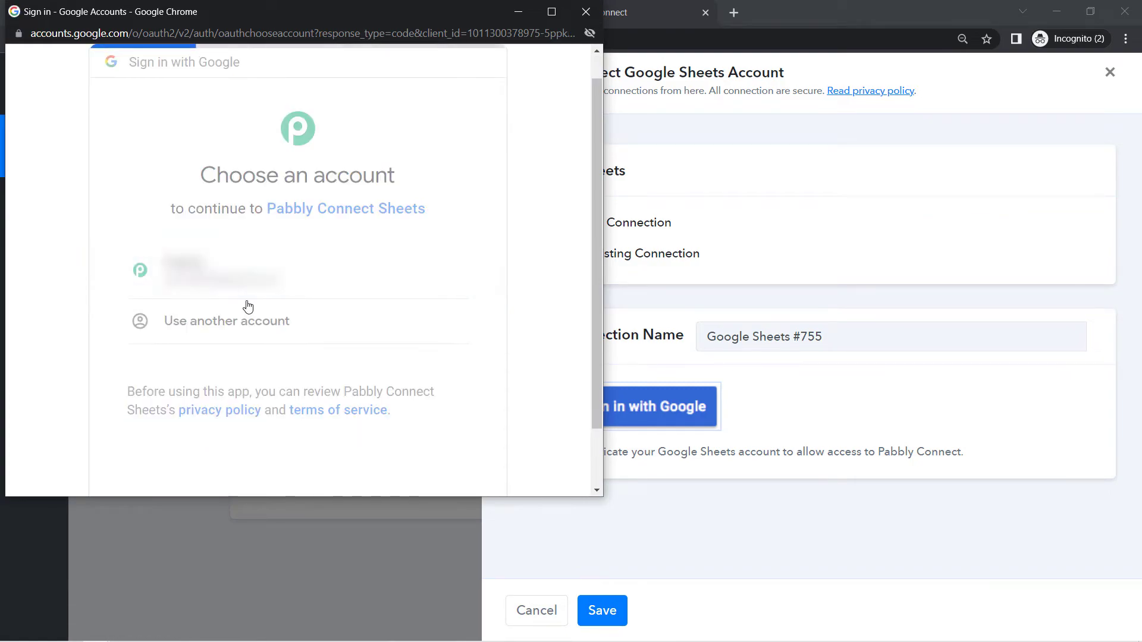
pyautogui.click(416, 309)
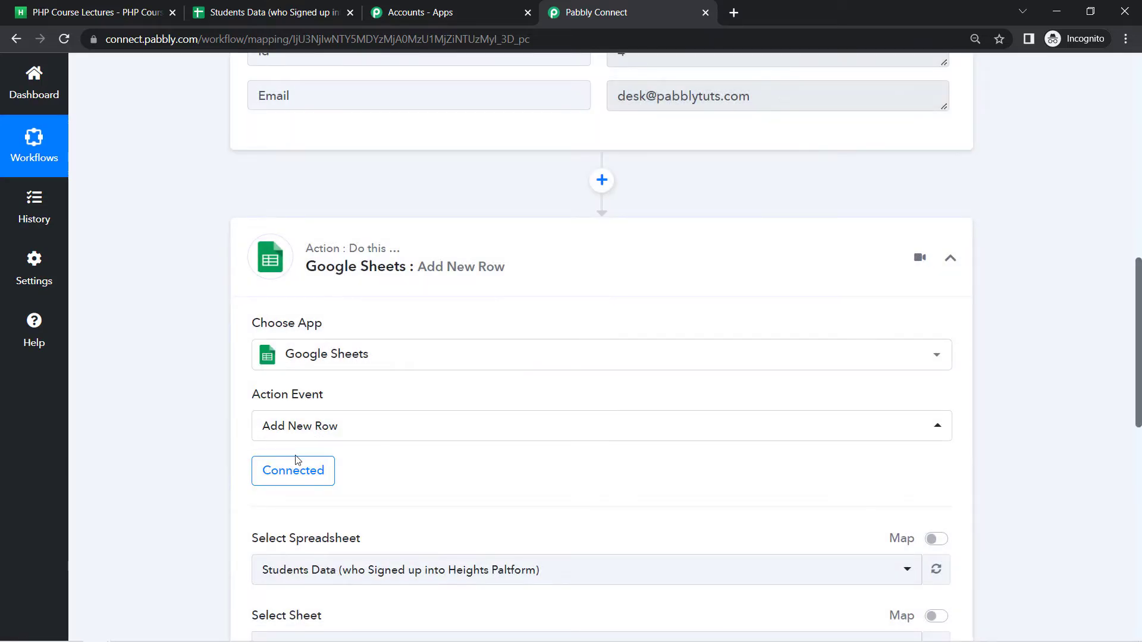
# Choose Students Data as the target spreadsheet after checking its title in the Sheets tab
pyautogui.moveTo(1137, 270); pyautogui.dragTo(1139, 381)
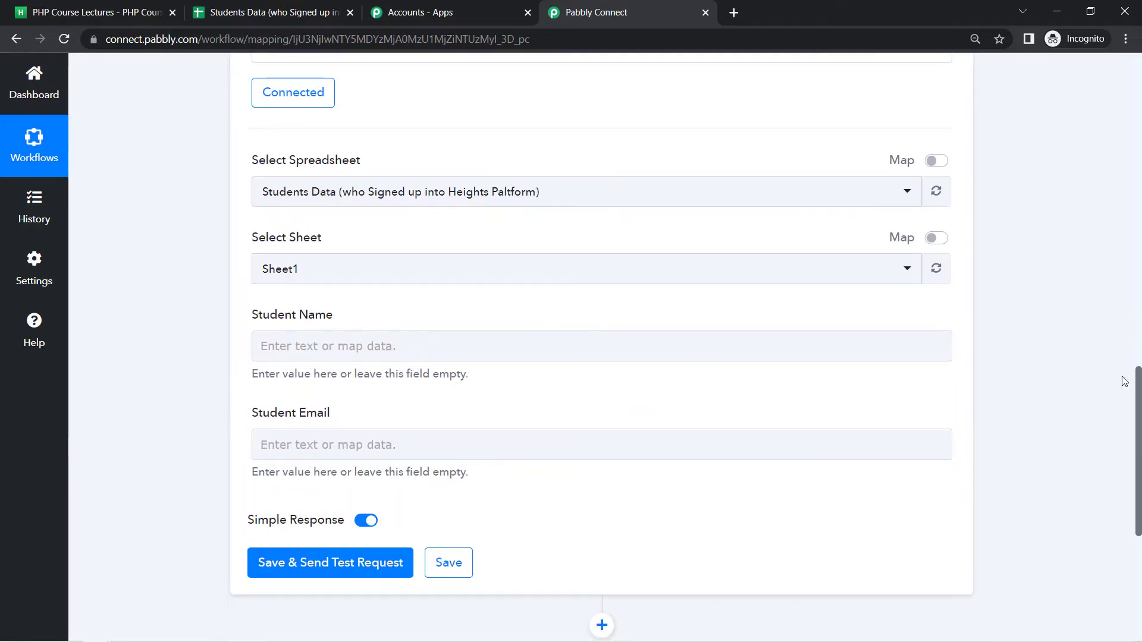
pyautogui.click(322, 189)
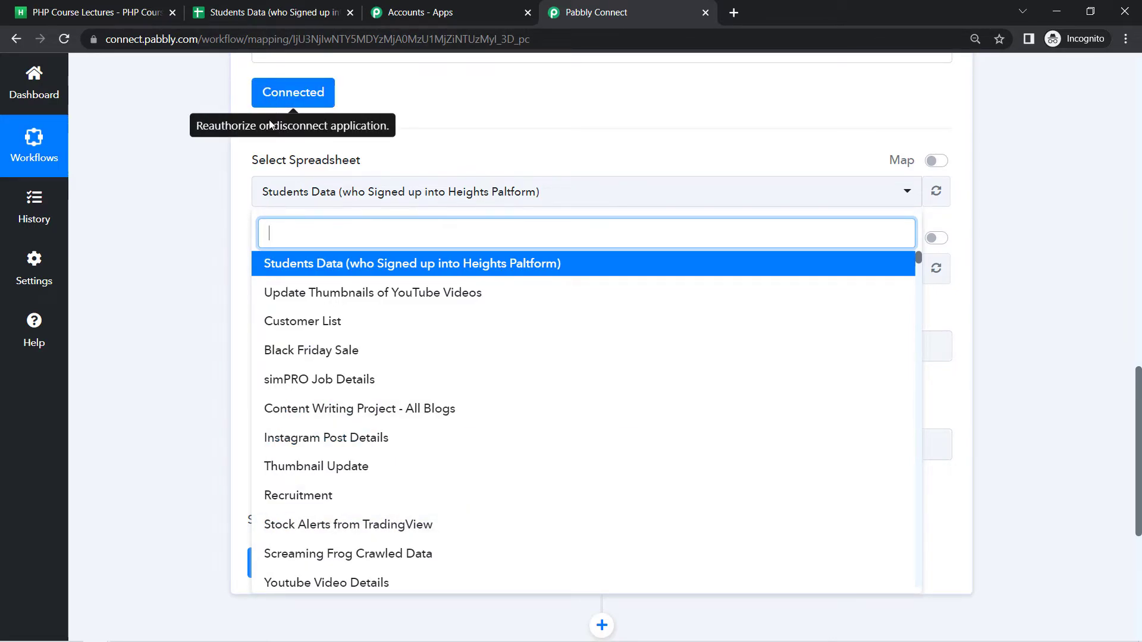
pyautogui.click(244, 9)
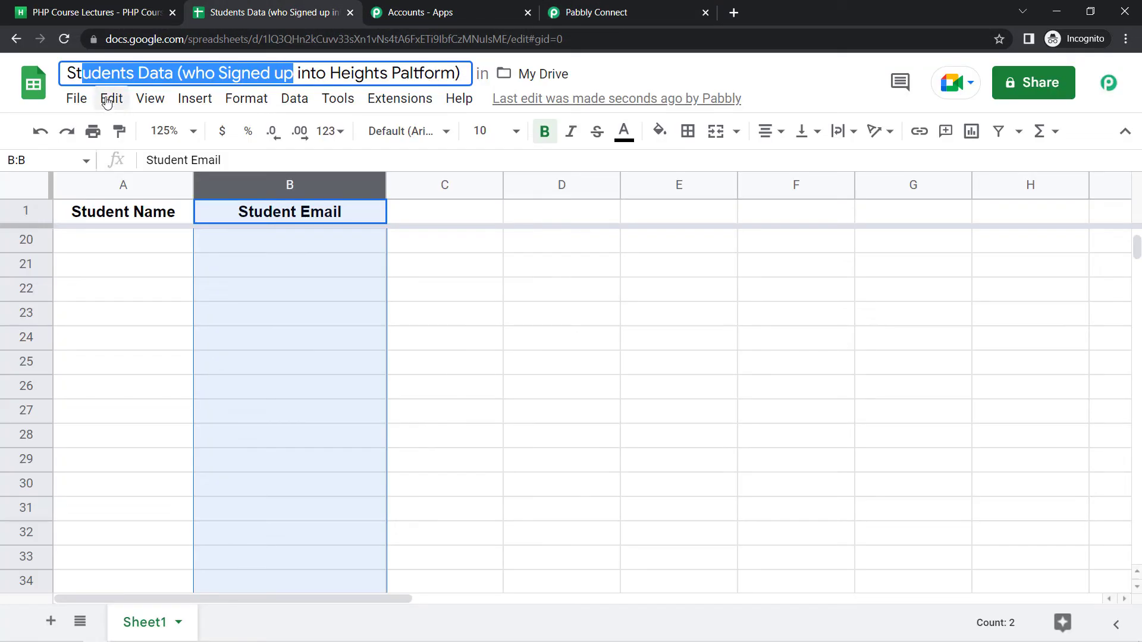
pyautogui.click(93, 73)
pyautogui.moveTo(81, 73); pyautogui.dragTo(232, 73)
pyautogui.click(595, 12)
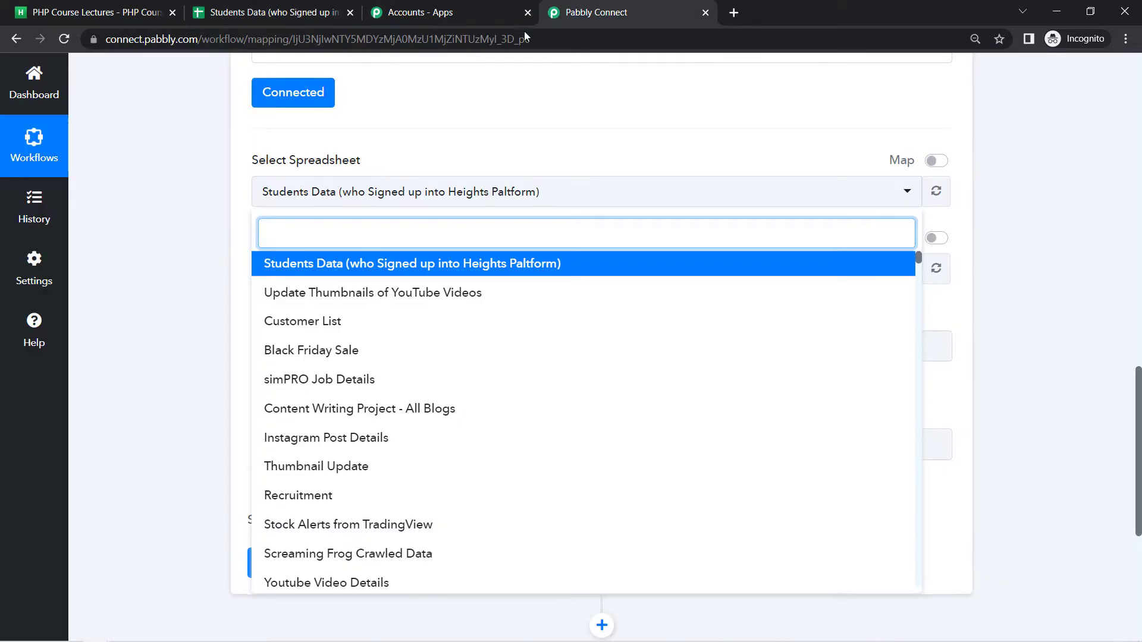
pyautogui.click(298, 265)
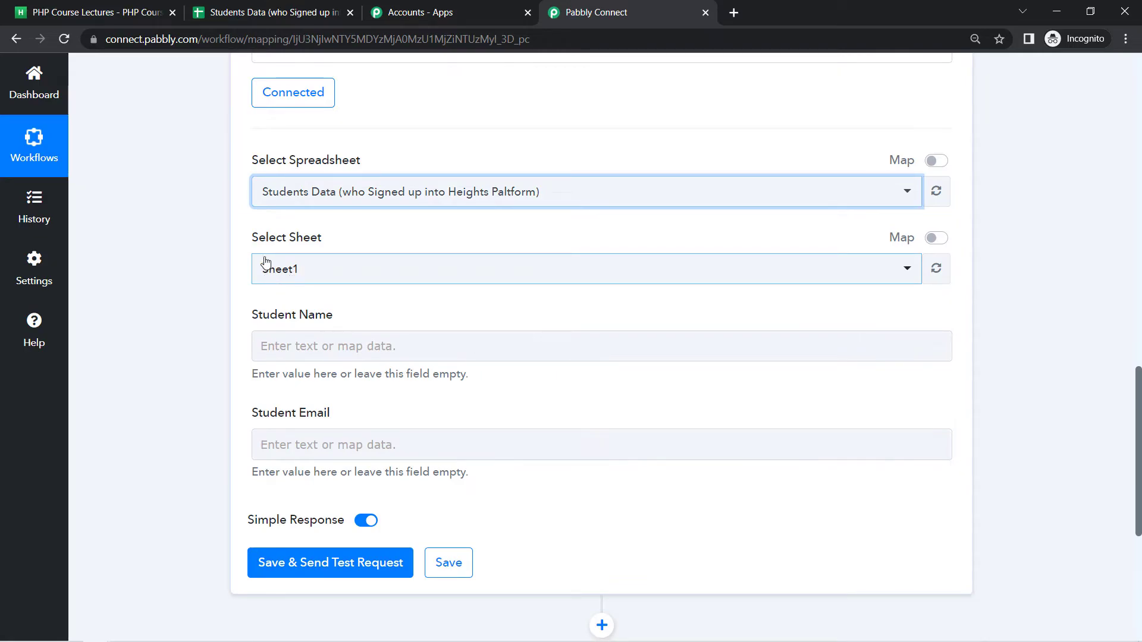
# Confirm Sheet1 and match the sheet's Student Name and Student Email columns to the action fields
pyautogui.click(329, 7)
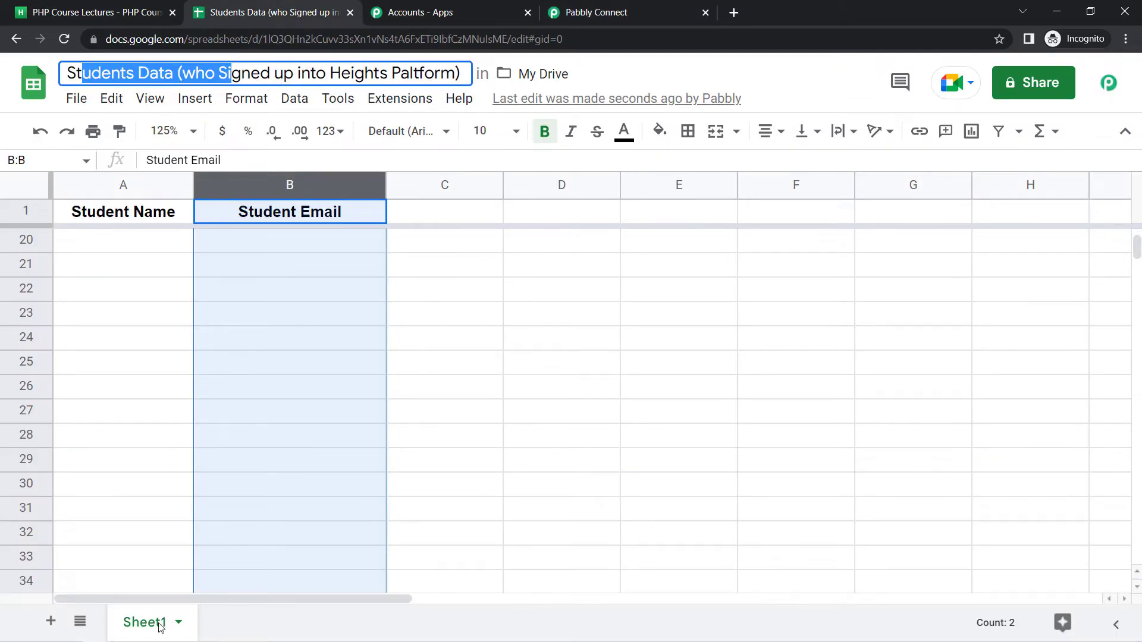
pyautogui.click(641, 16)
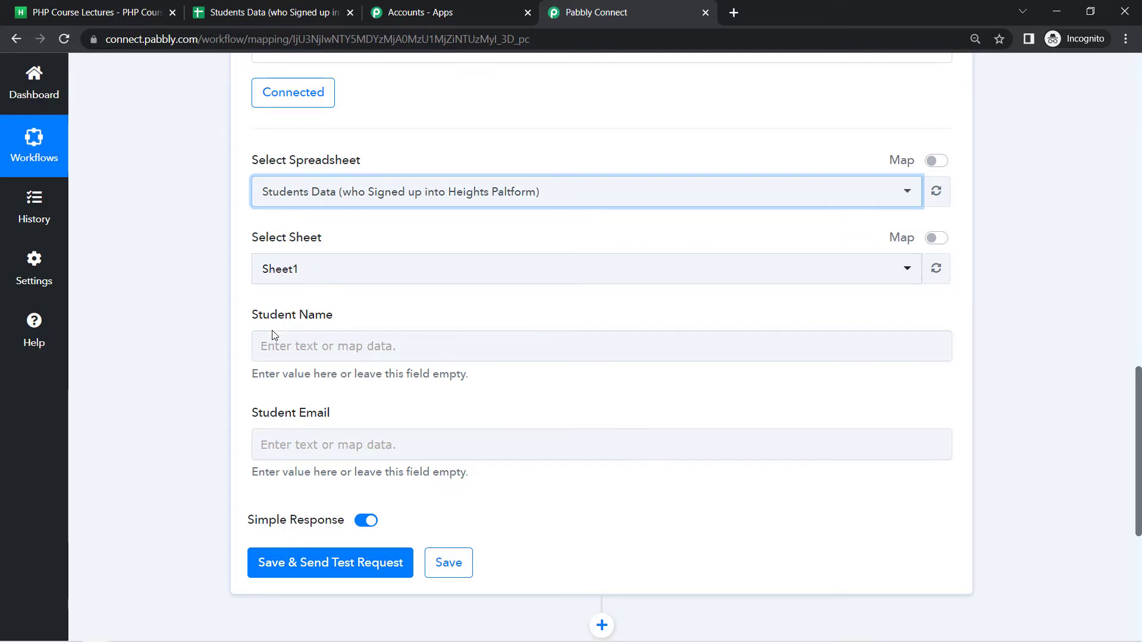
pyautogui.click(243, 10)
pyautogui.click(127, 328)
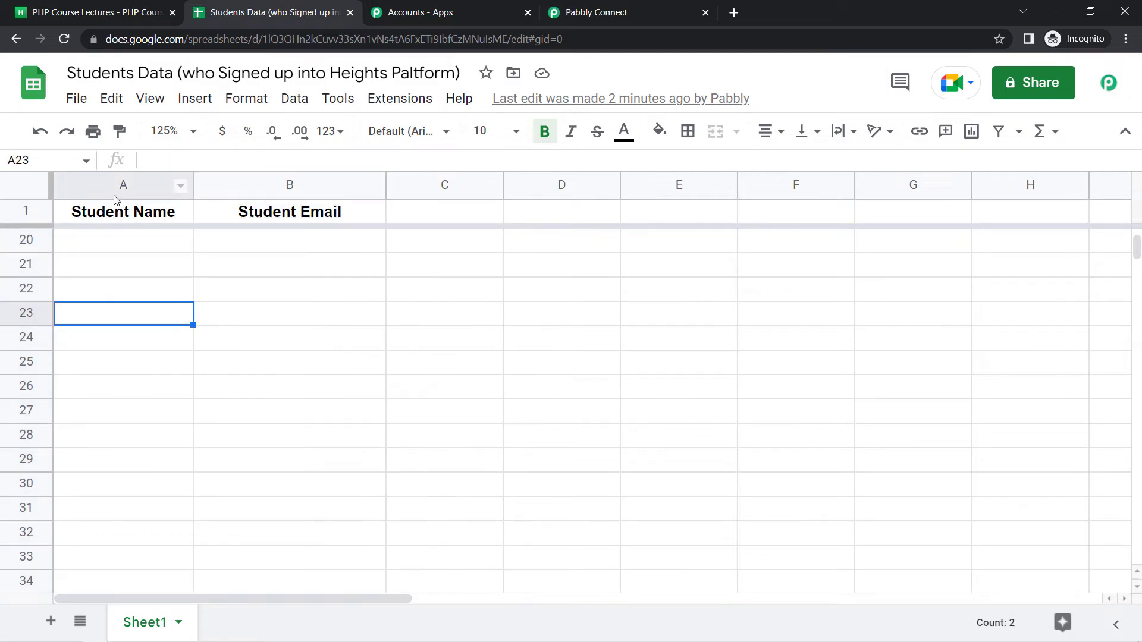
pyautogui.click(108, 184)
pyautogui.click(278, 191)
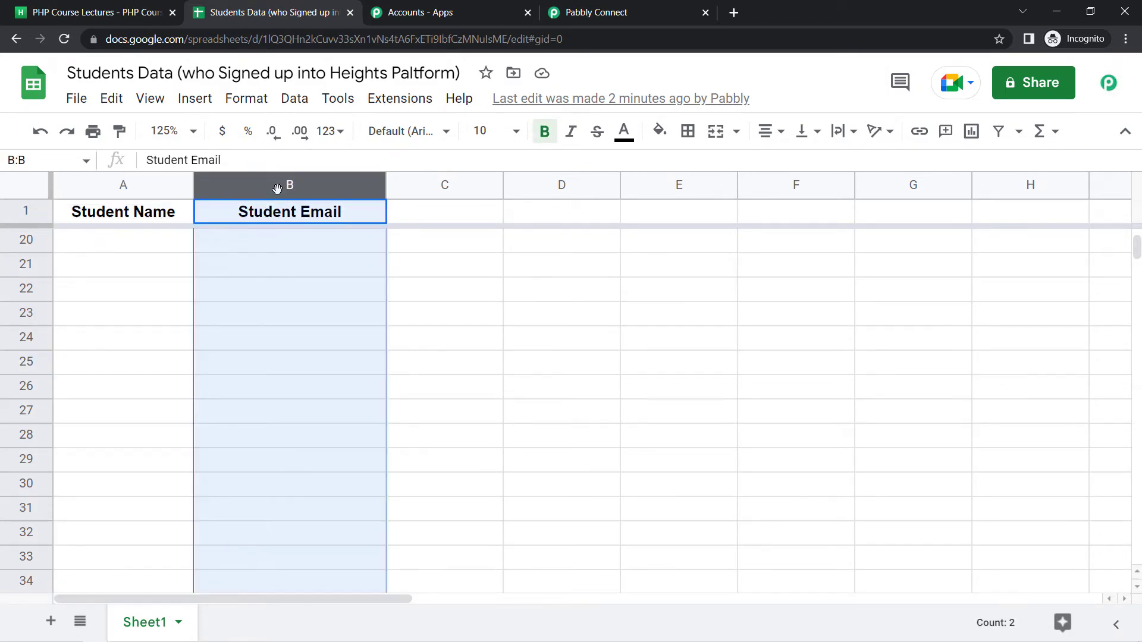
pyautogui.click(544, 13)
pyautogui.moveTo(258, 315); pyautogui.dragTo(315, 316)
pyautogui.moveTo(259, 413); pyautogui.dragTo(316, 413)
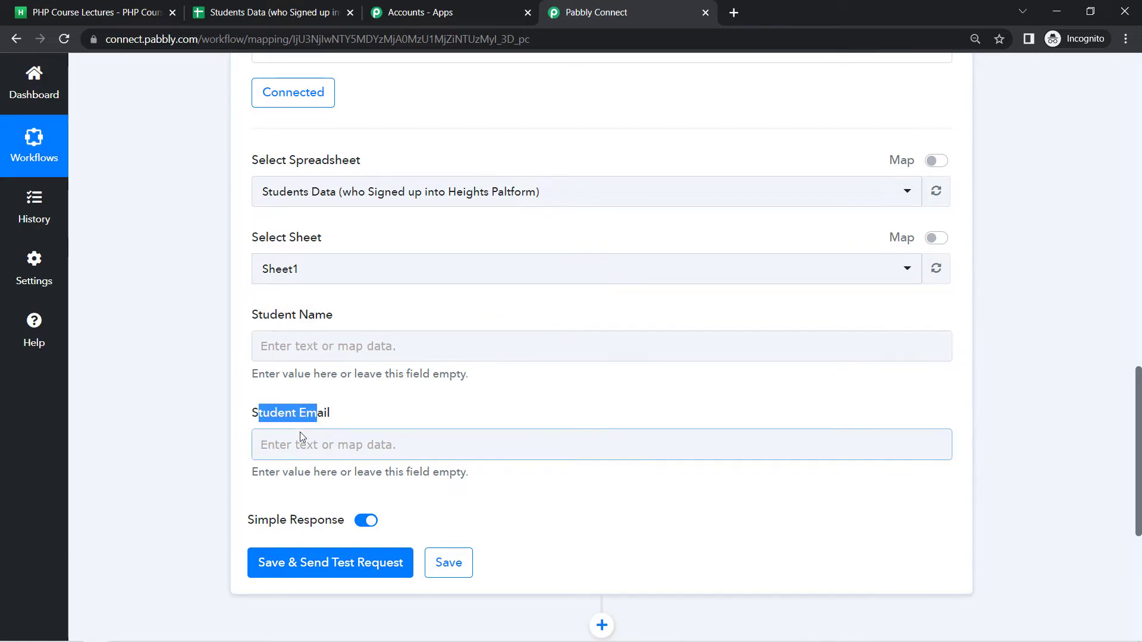
# Map the Heights Platform New Student Name into the Student Name field
pyautogui.click(274, 347)
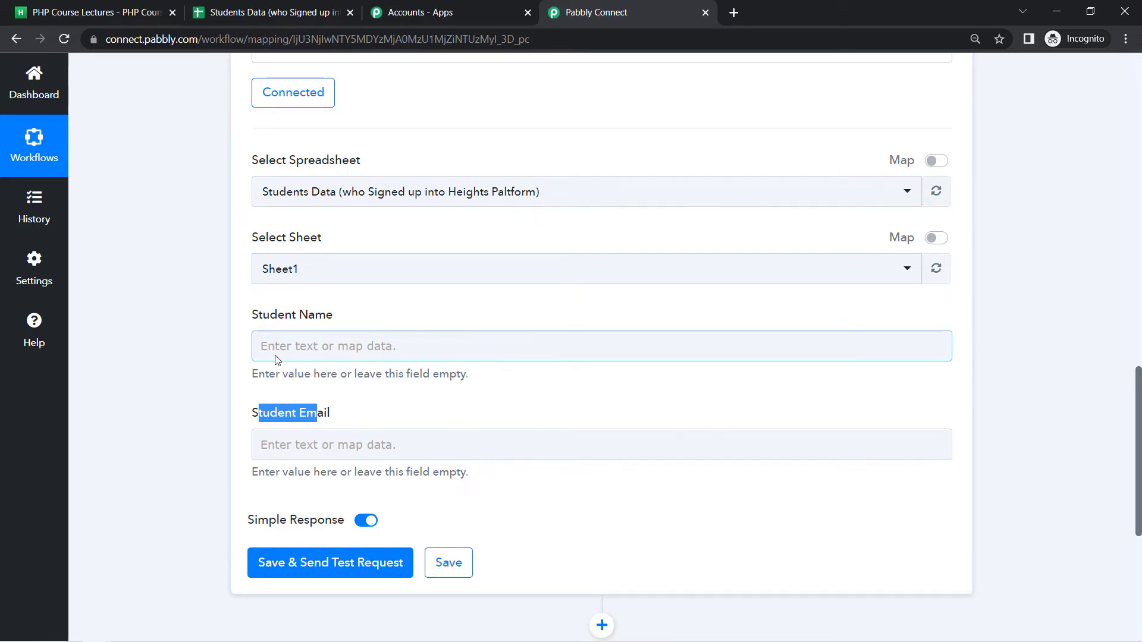
pyautogui.click(1063, 382)
pyautogui.scroll(2, 1133, 366)
pyautogui.scroll(7, 1133, 366)
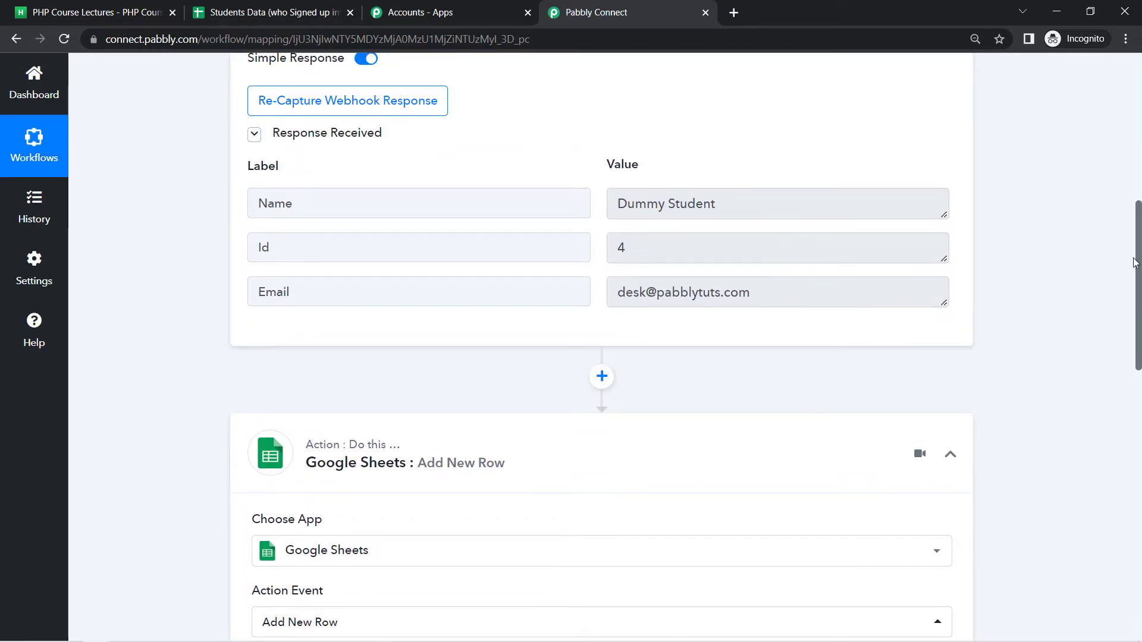
pyautogui.moveTo(1133, 262); pyautogui.dragTo(1138, 444)
pyautogui.click(303, 296)
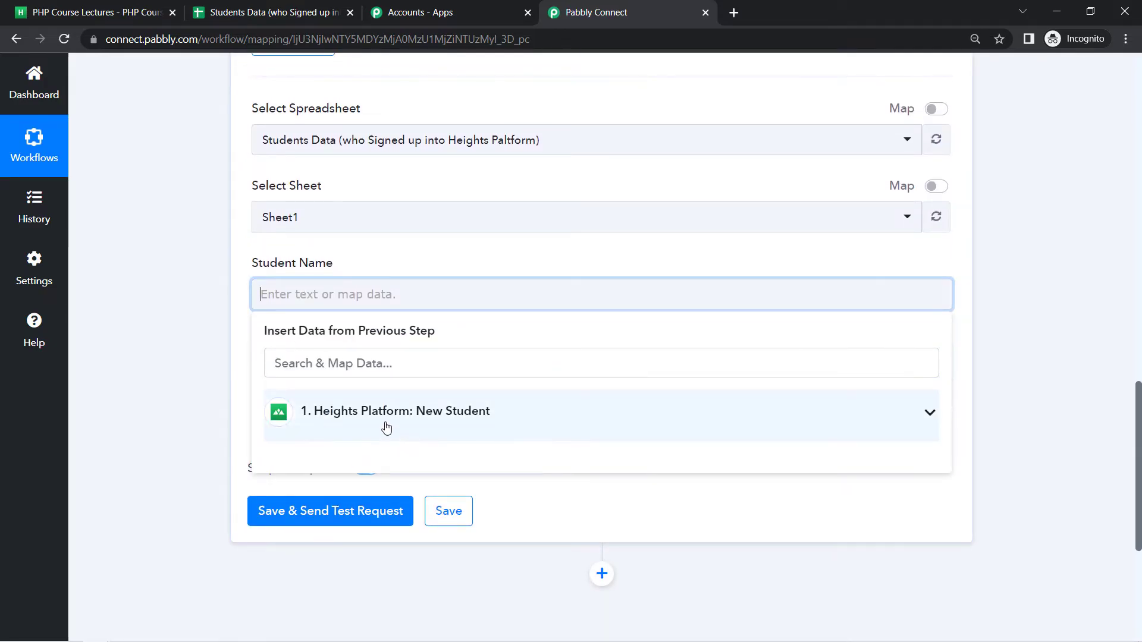
pyautogui.click(401, 416)
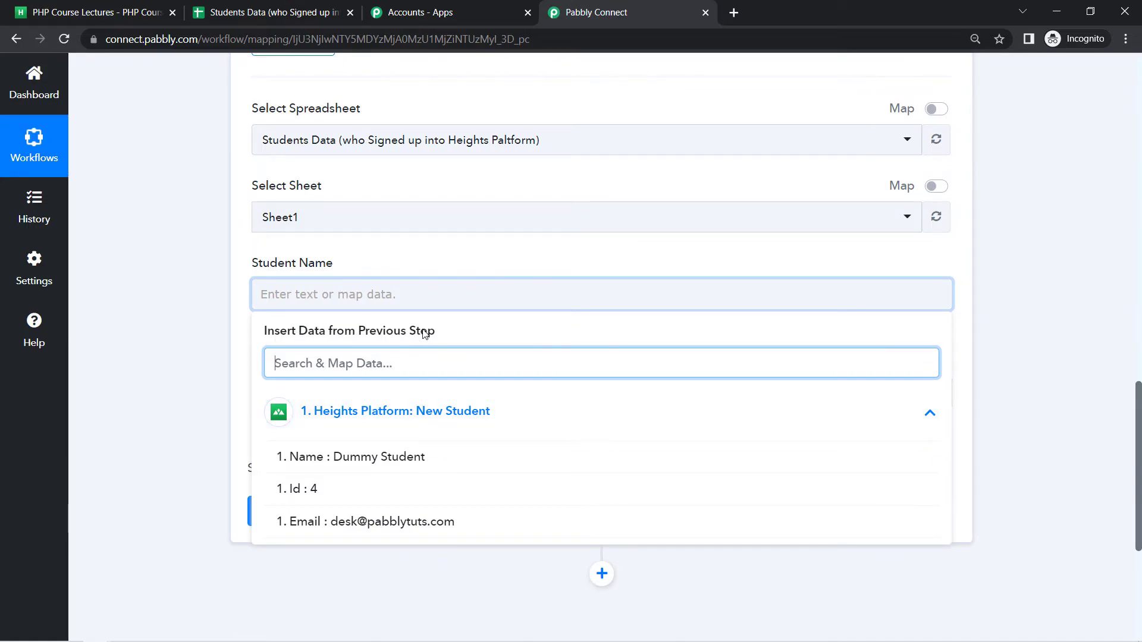
pyautogui.click(334, 458)
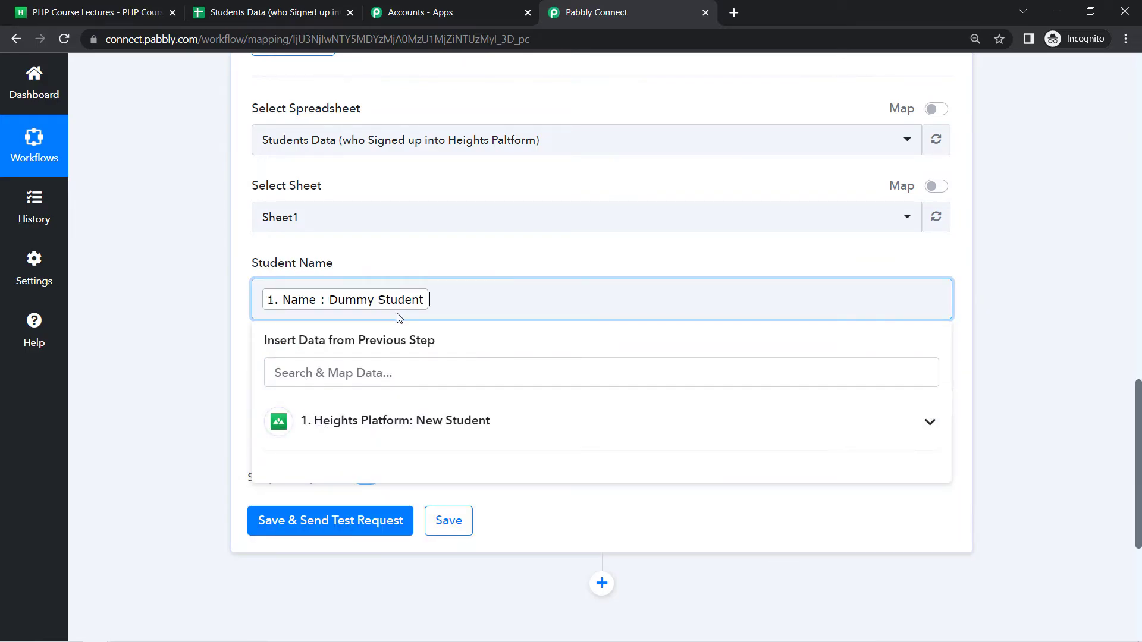
pyautogui.click(186, 419)
# Map the Heights Platform New Student Email into the Student Email field
pyautogui.click(302, 403)
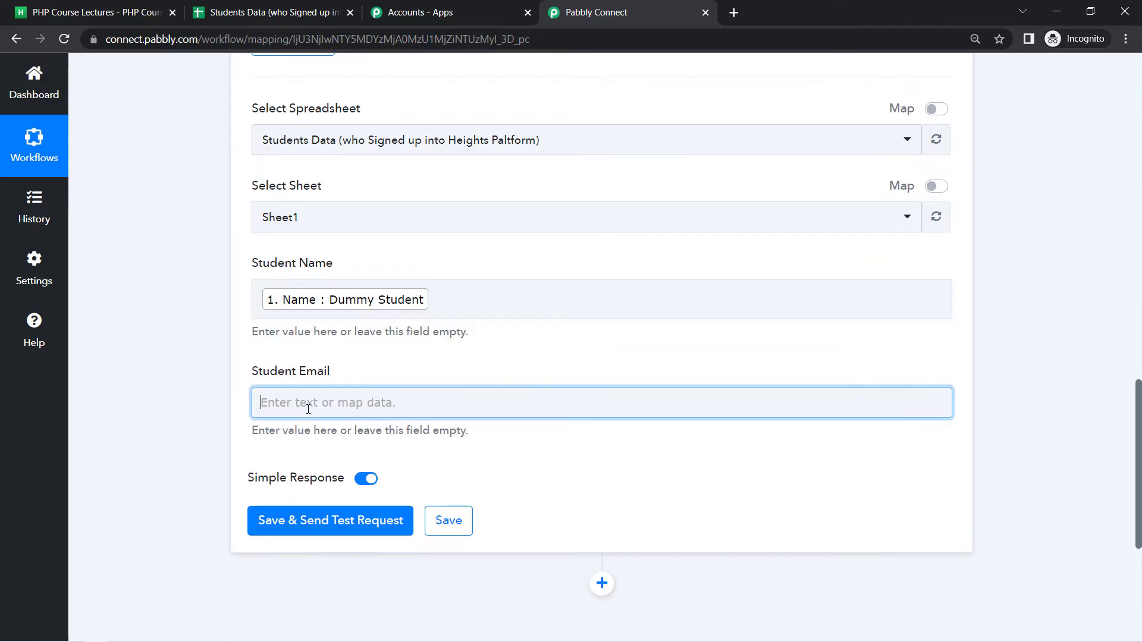
pyautogui.click(351, 519)
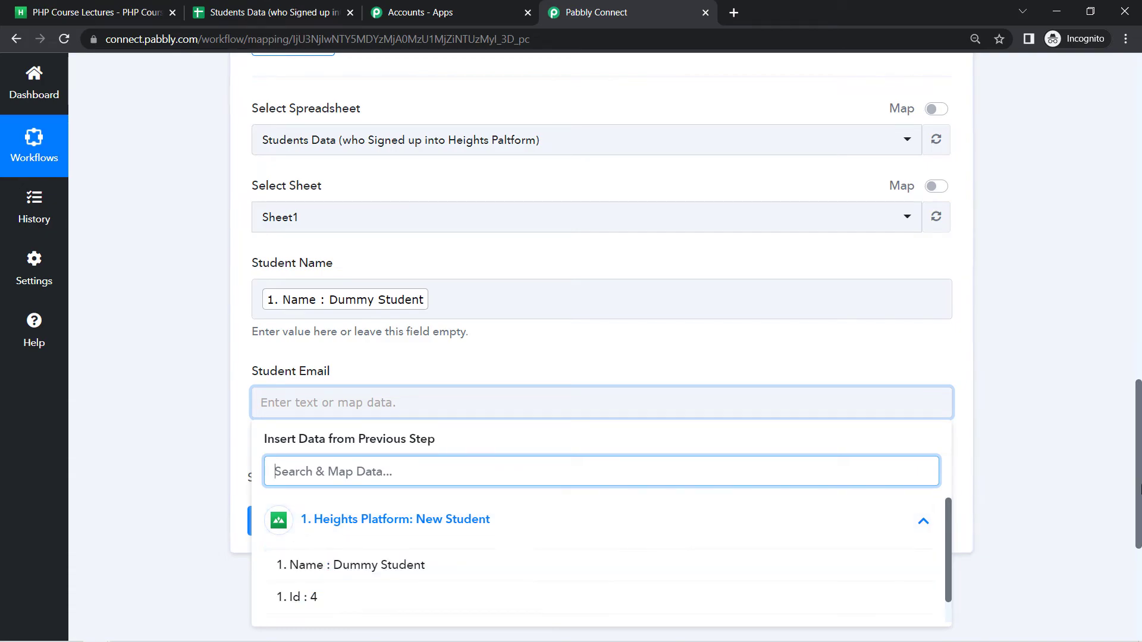
pyautogui.moveTo(1139, 478); pyautogui.dragTo(1134, 510)
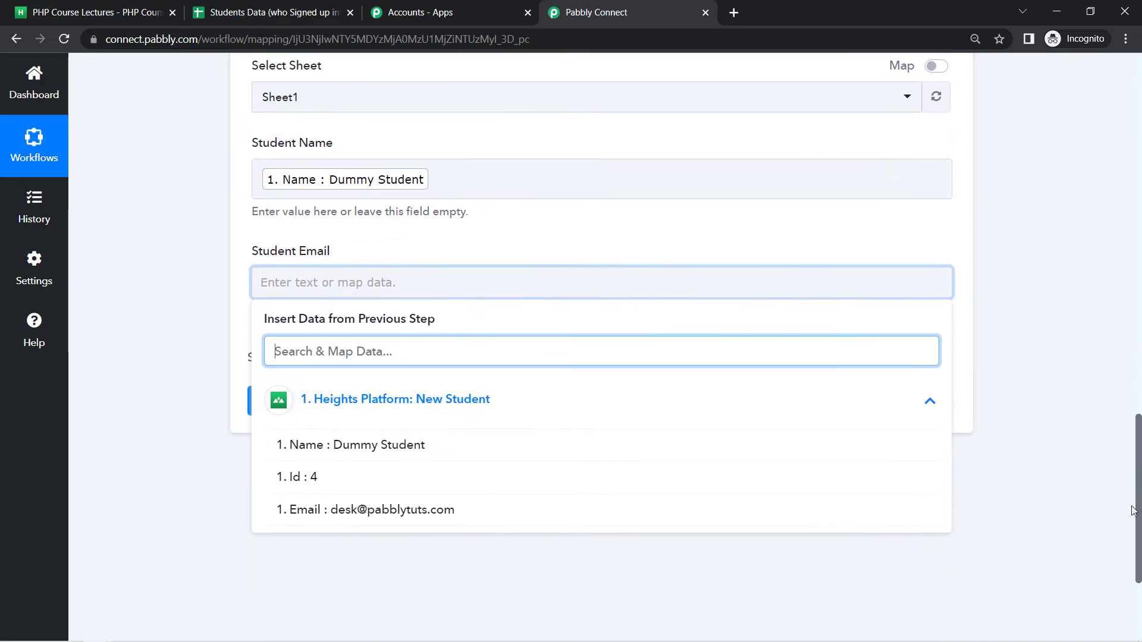
pyautogui.click(447, 513)
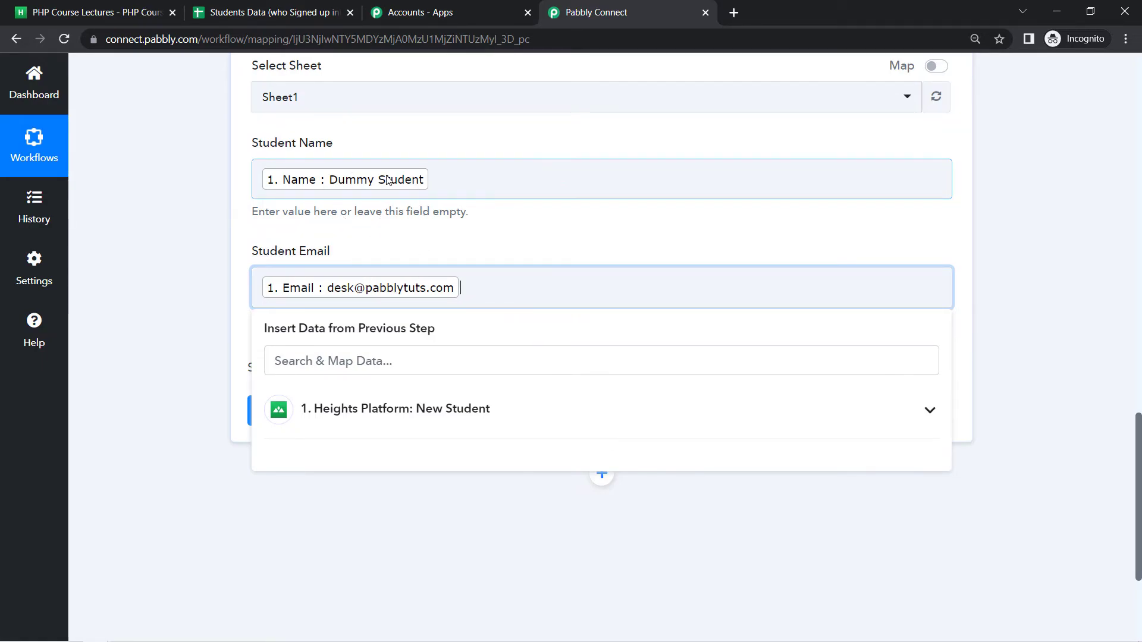
pyautogui.click(350, 248)
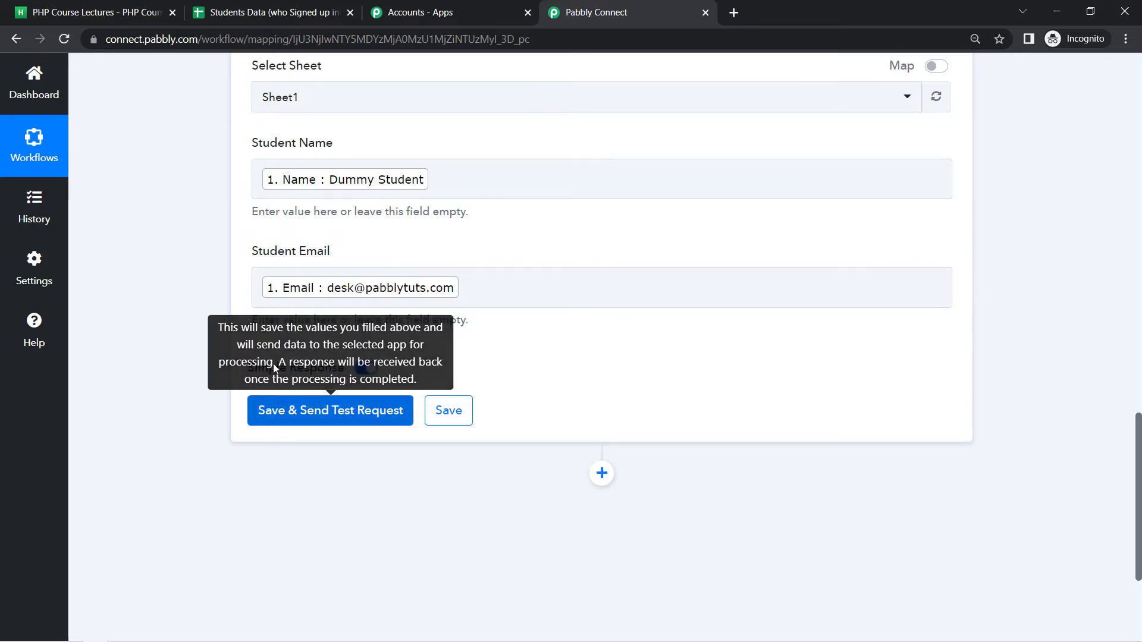
# Move the Pabbly Connect tab next to the Students Data spreadsheet tab
pyautogui.click(257, 18)
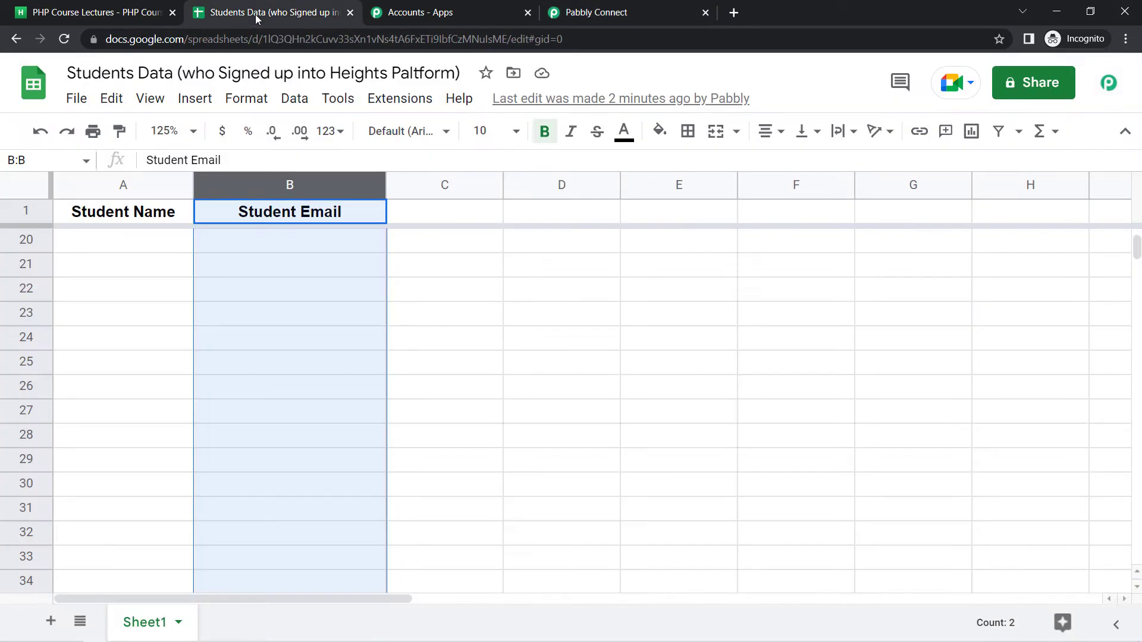
pyautogui.click(179, 289)
pyautogui.moveTo(645, 18); pyautogui.dragTo(535, 24)
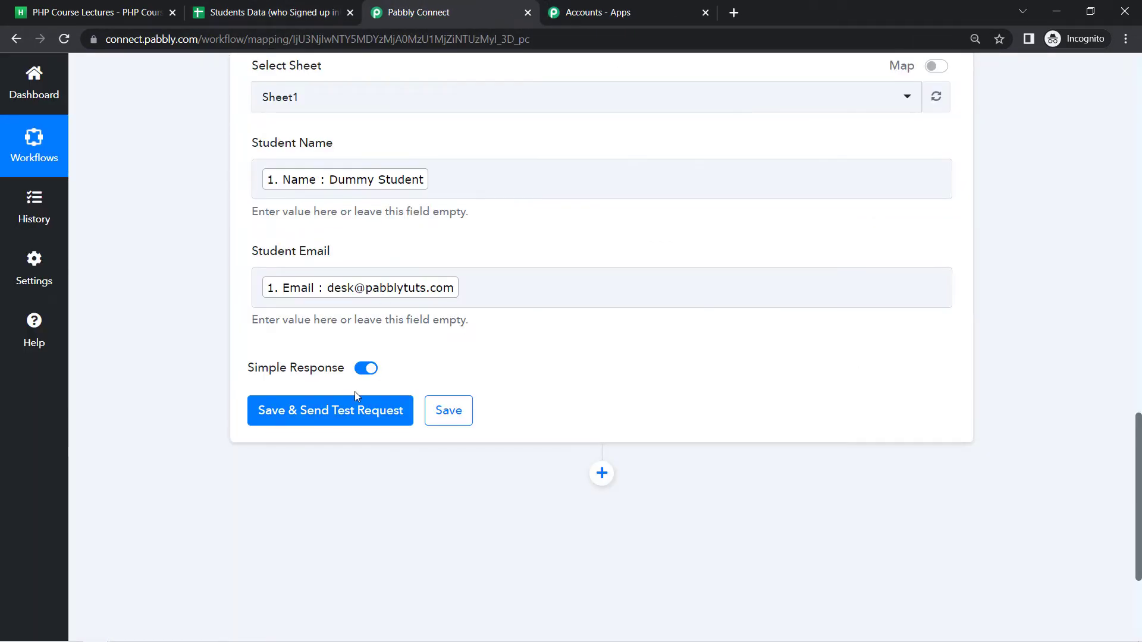
# Save the Google Sheets action, send a test request, and review the Response Received values
pyautogui.click(297, 418)
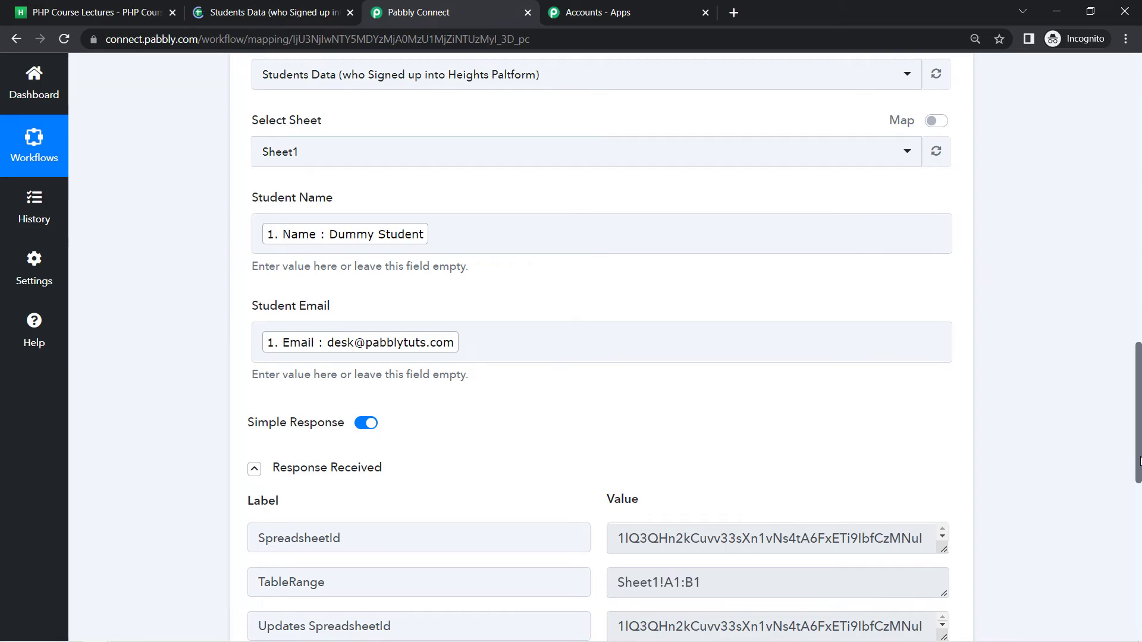
pyautogui.scroll(-4, 570, 387)
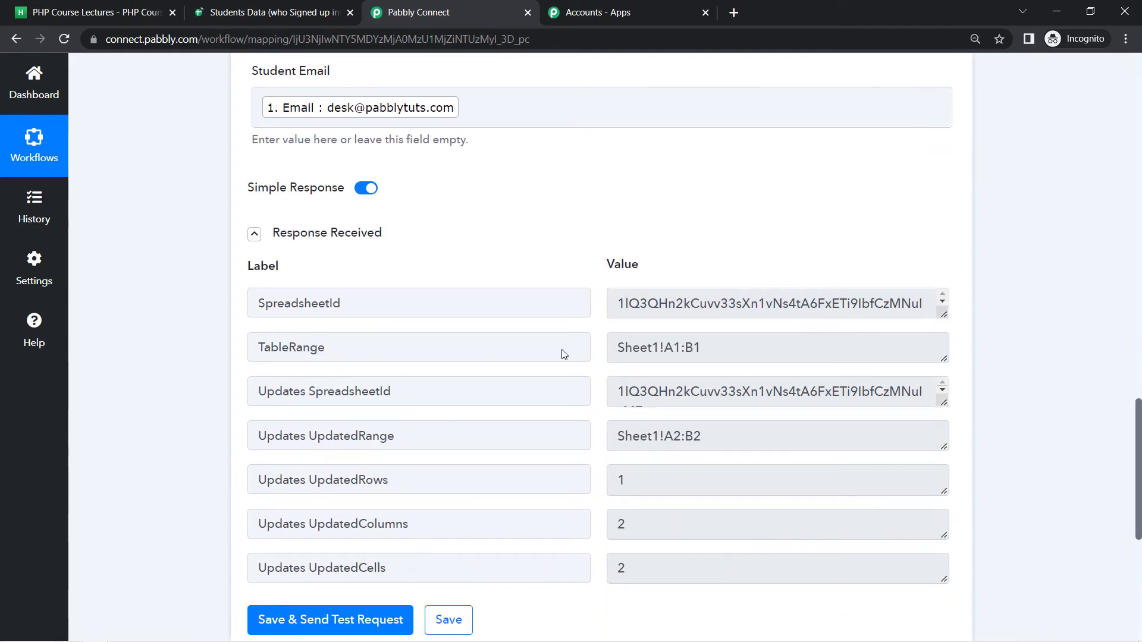
# View the Students Data sheet at 125% zoom to check row 2's test name and email
pyautogui.click(253, 11)
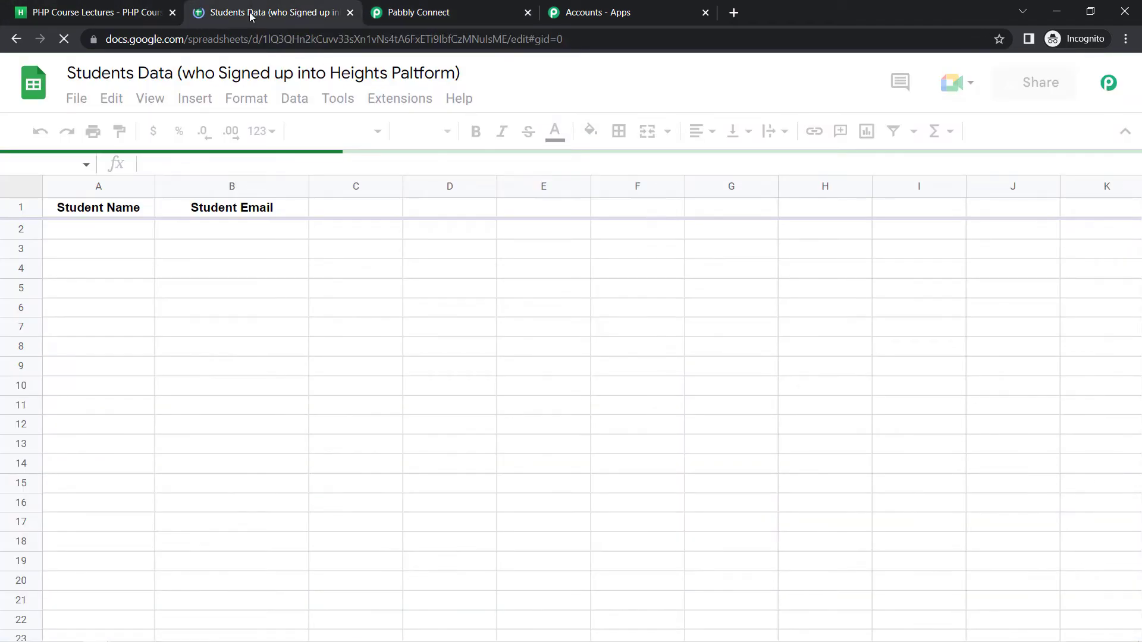
pyautogui.click(119, 41)
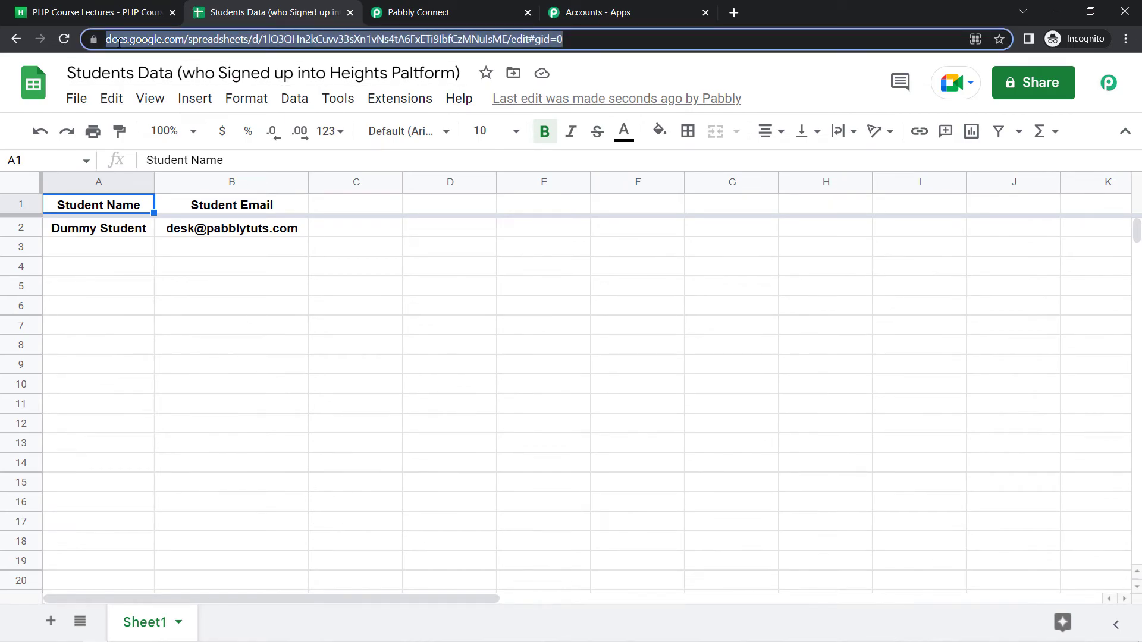
pyautogui.click(161, 288)
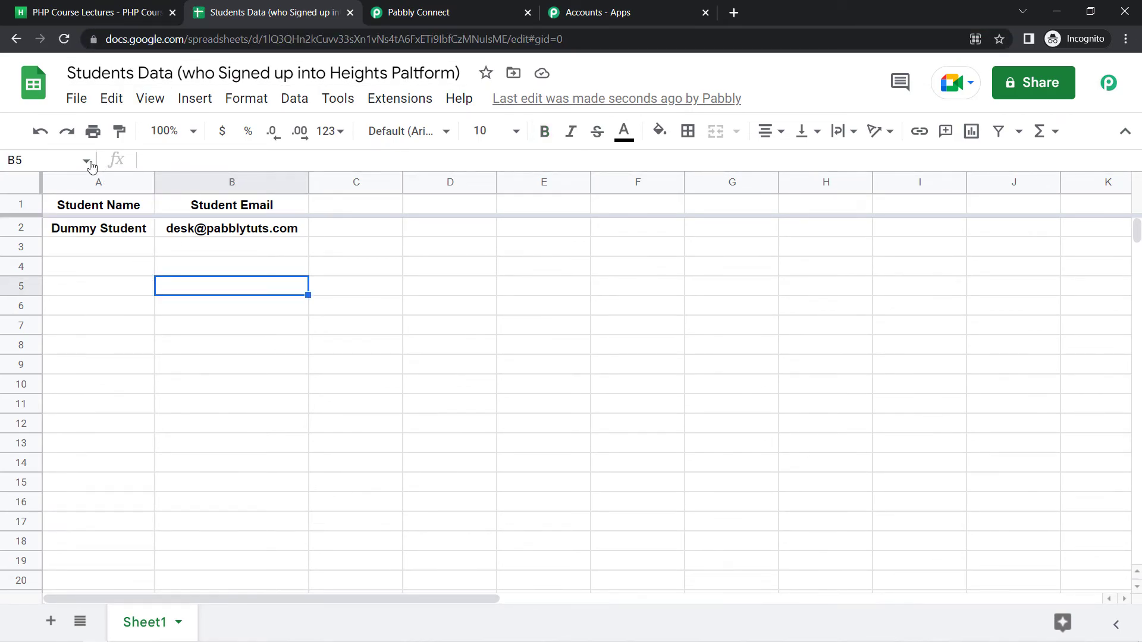
pyautogui.click(31, 189)
pyautogui.click(167, 131)
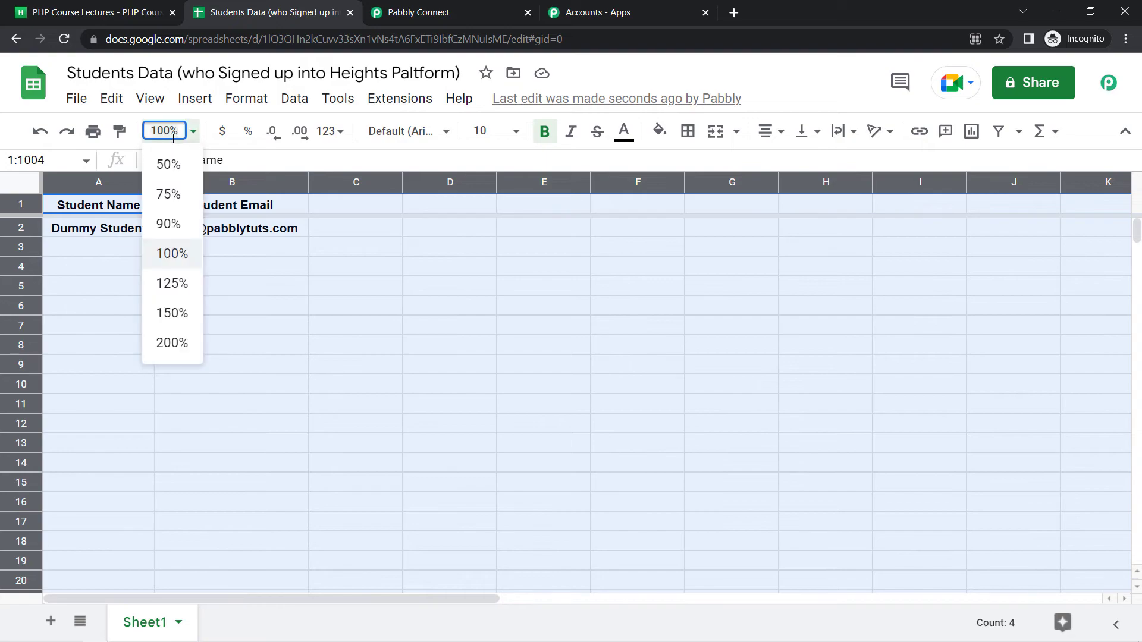
pyautogui.click(172, 283)
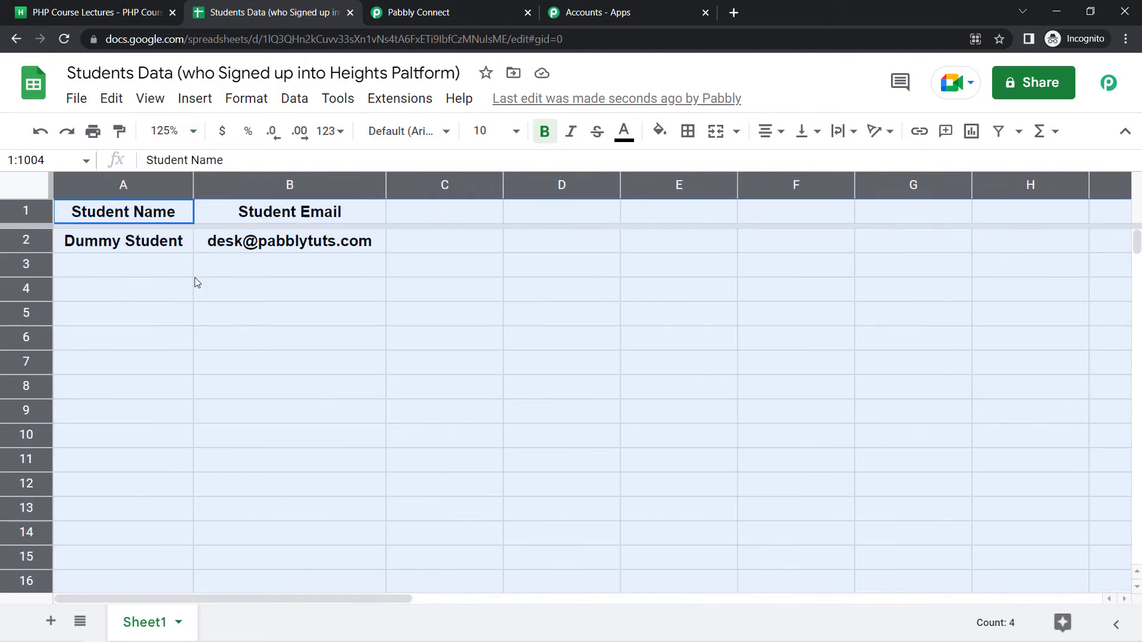
pyautogui.click(237, 279)
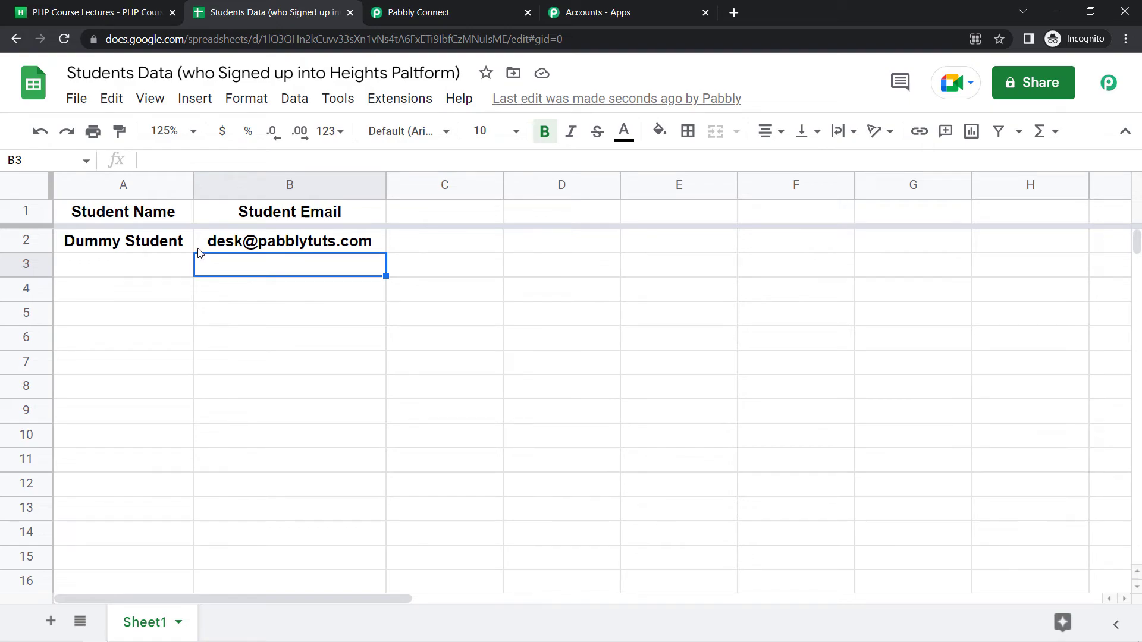
pyautogui.moveTo(197, 248)
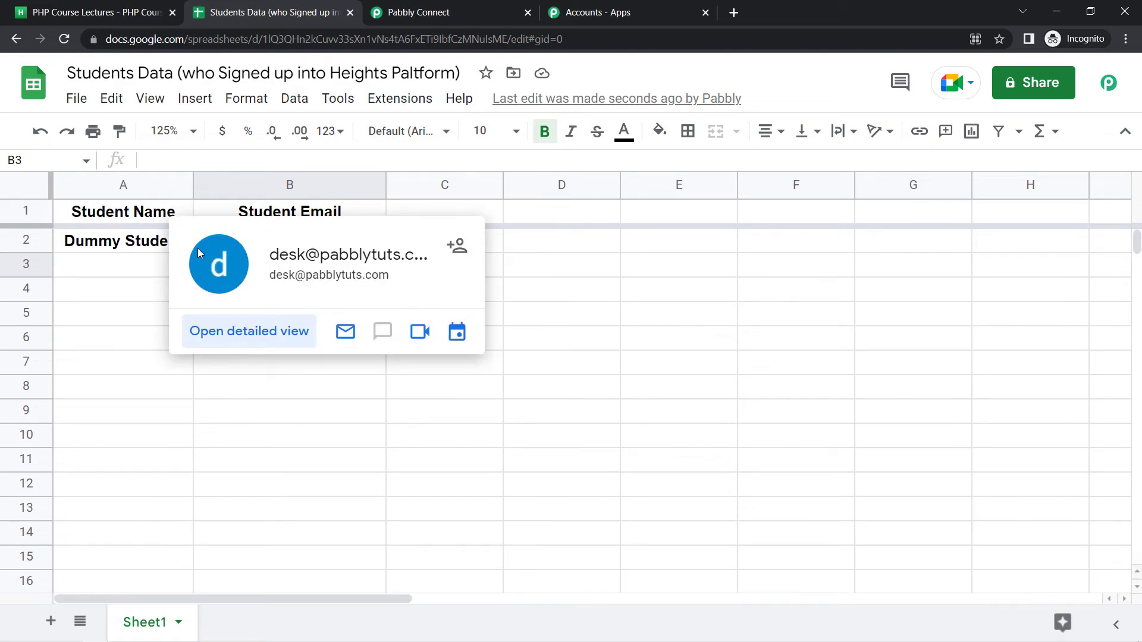
pyautogui.click(125, 288)
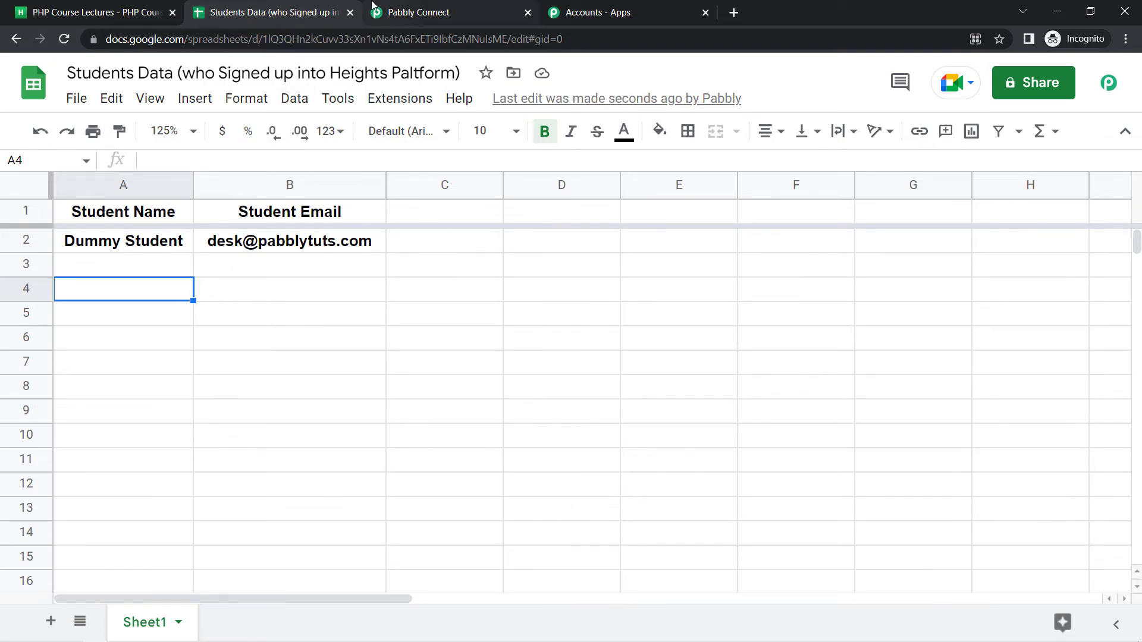
# Select columns A and B holding the test student's data, then return to Pabbly Connect
pyautogui.click(122, 7)
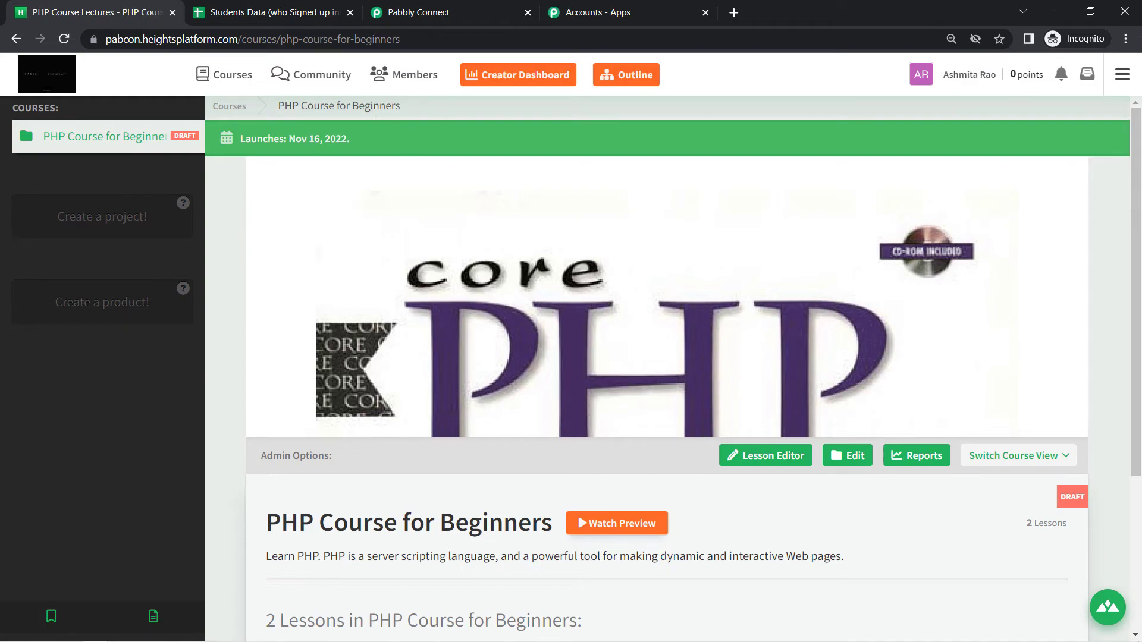
pyautogui.moveTo(190, 39); pyautogui.dragTo(280, 38)
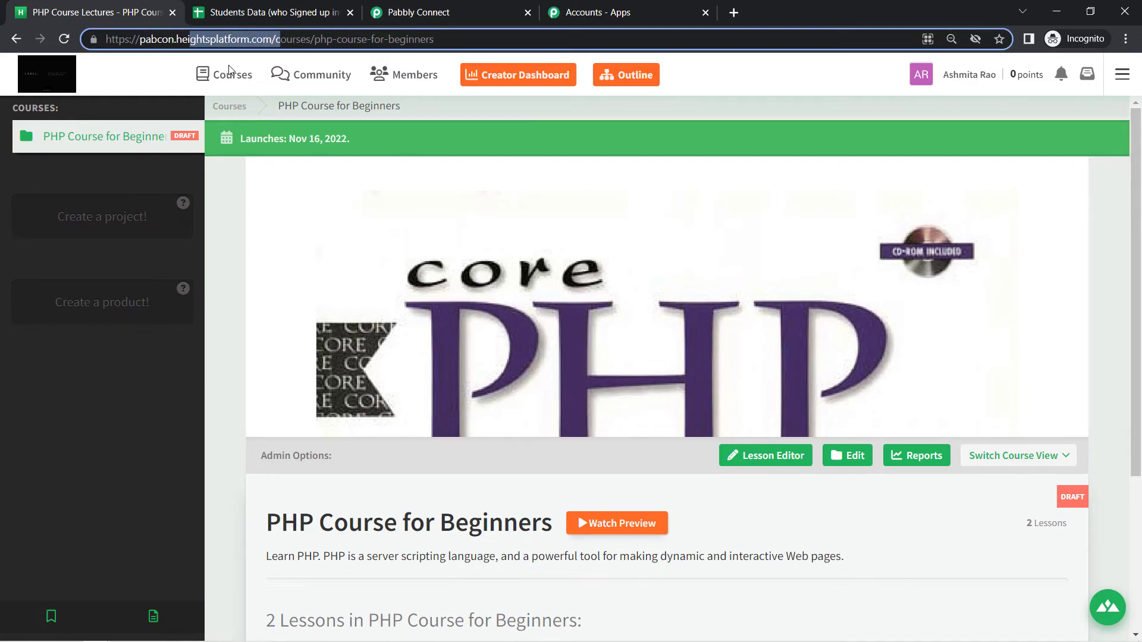
pyautogui.click(232, 5)
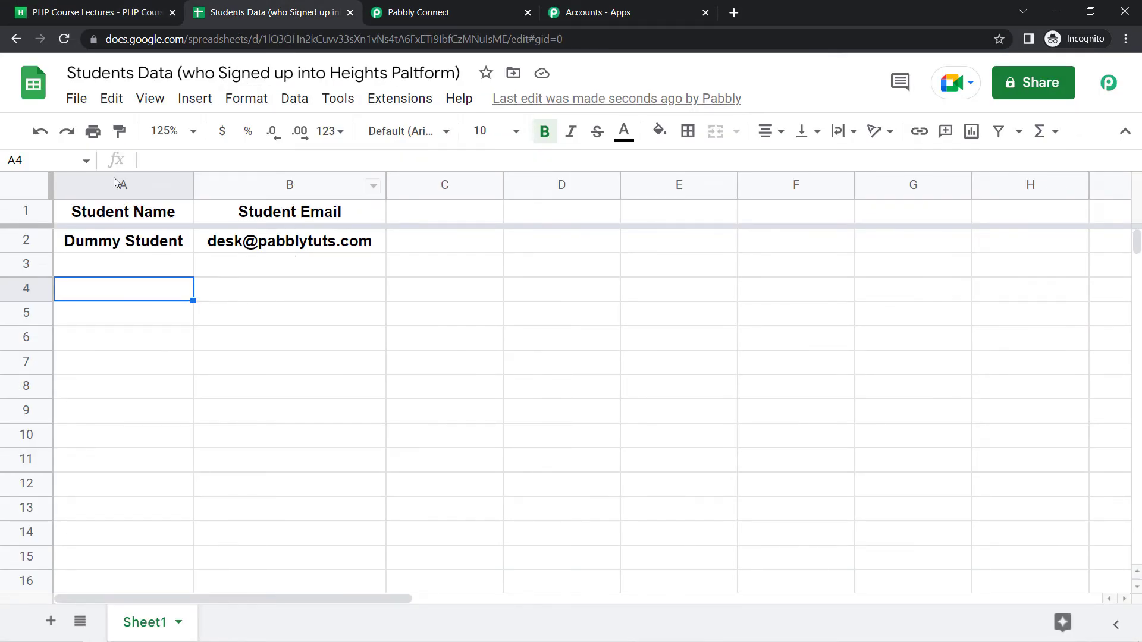
pyautogui.click(116, 181)
pyautogui.keyDown('shift'); pyautogui.click(288, 181); pyautogui.keyUp('shift')
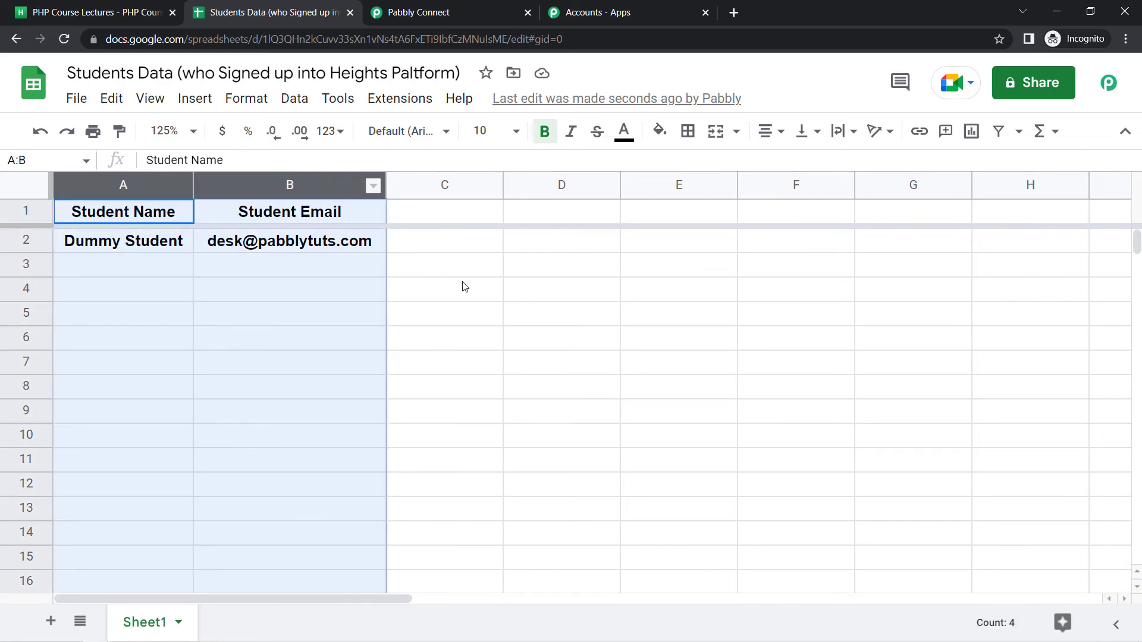
pyautogui.click(449, 18)
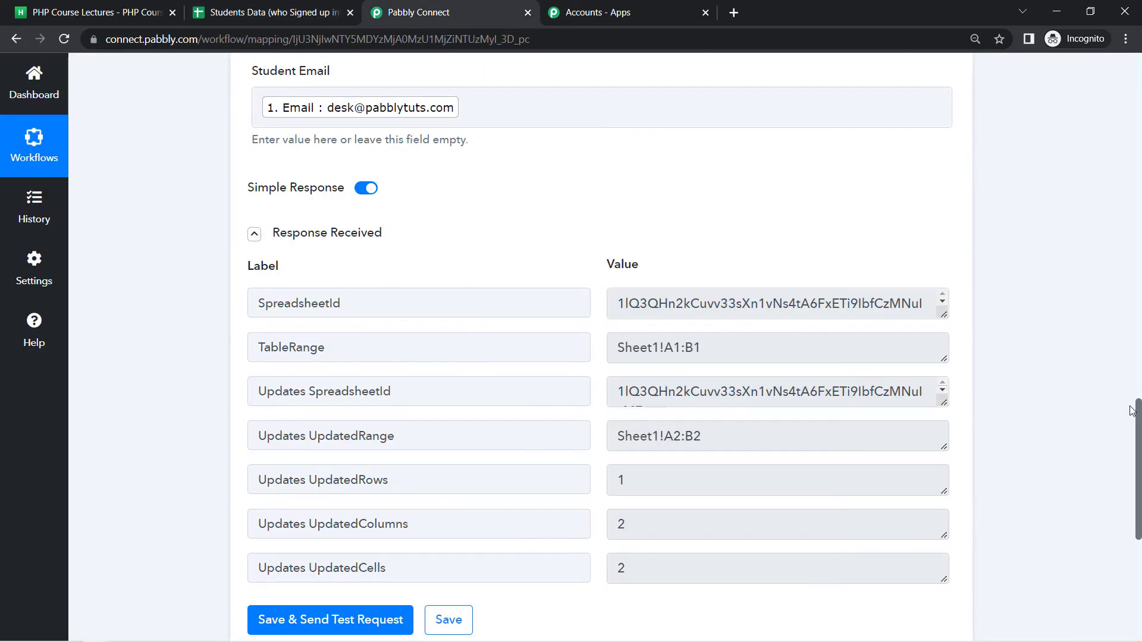
# Collapse the Heights Platform trigger card and the Google Sheets action card
pyautogui.moveTo(1141, 449); pyautogui.dragTo(1141, 120)
pyautogui.click(396, 228)
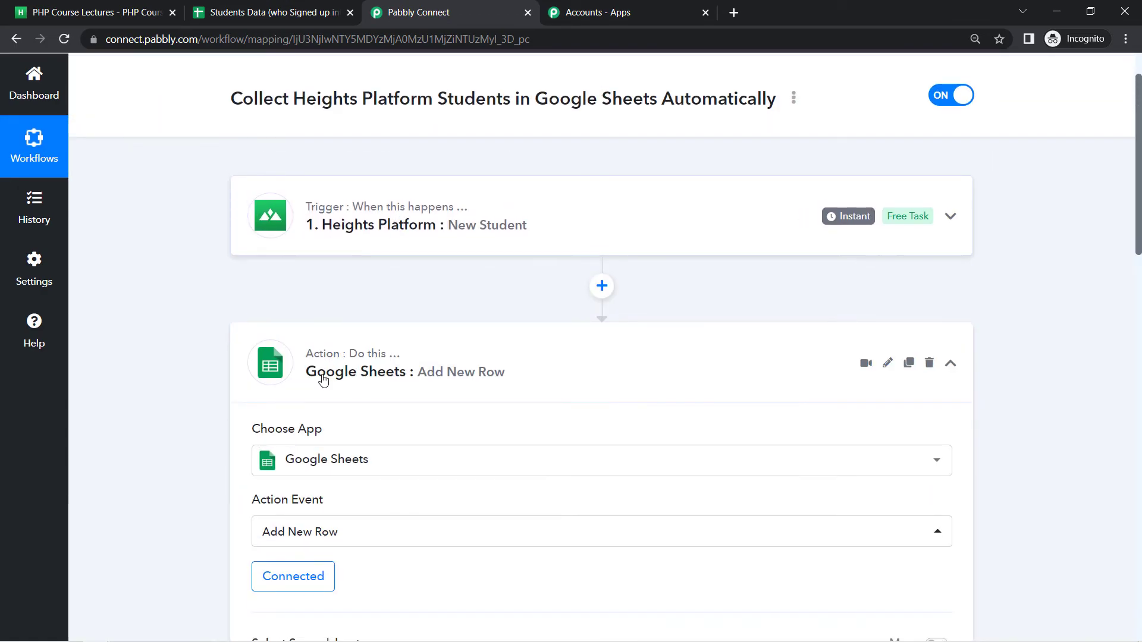
pyautogui.click(321, 384)
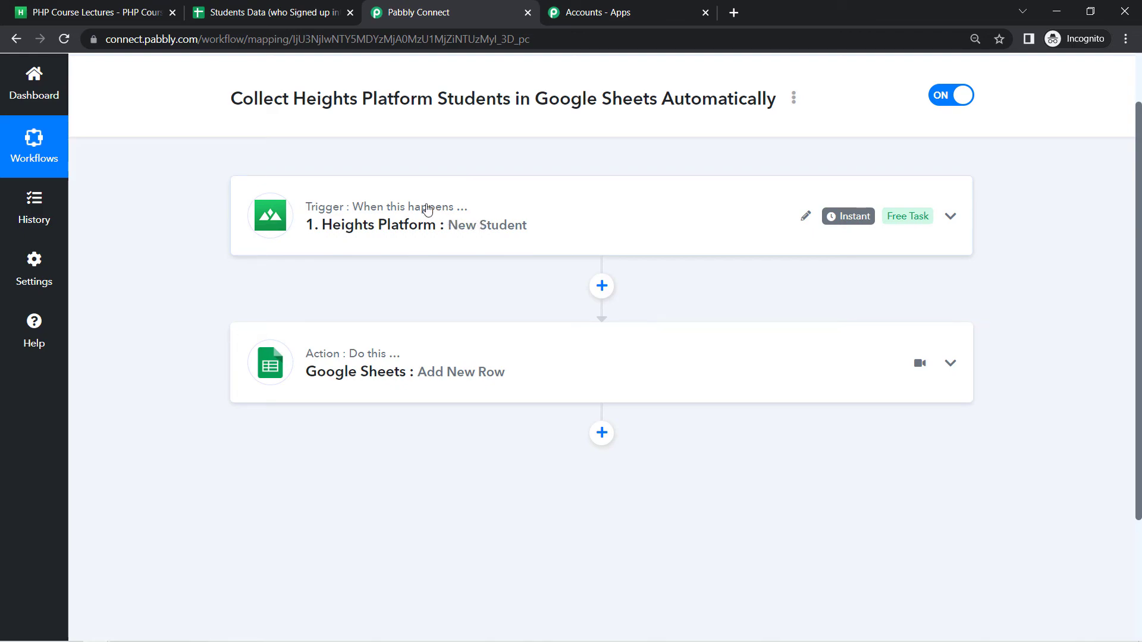
# Share the workflow from its options menu and select the generated share link
pyautogui.click(794, 98)
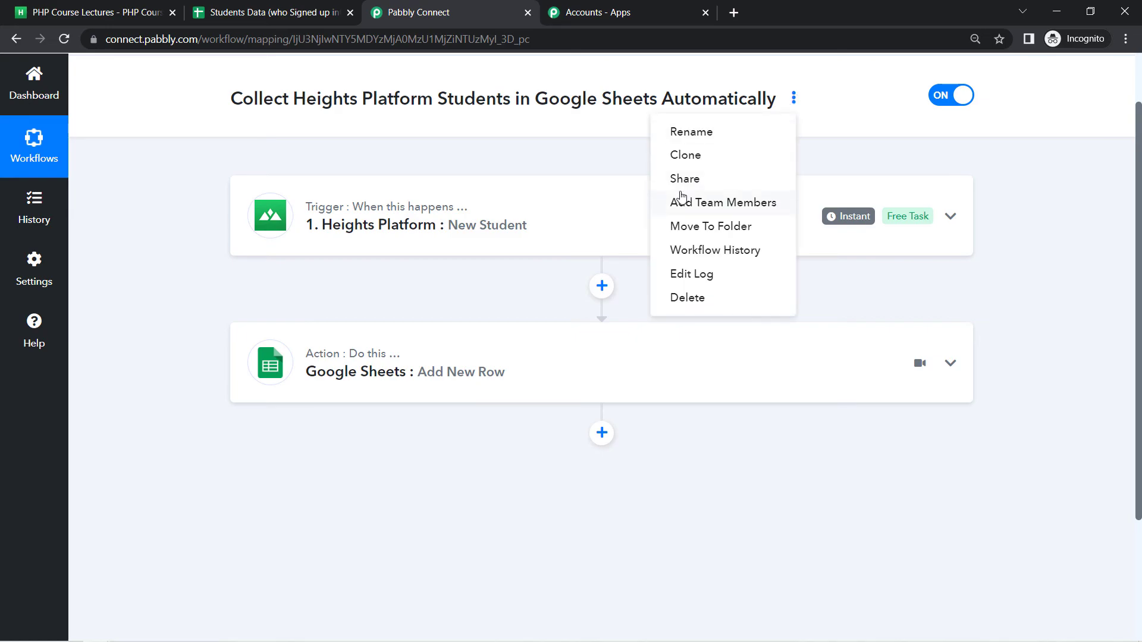
pyautogui.click(681, 177)
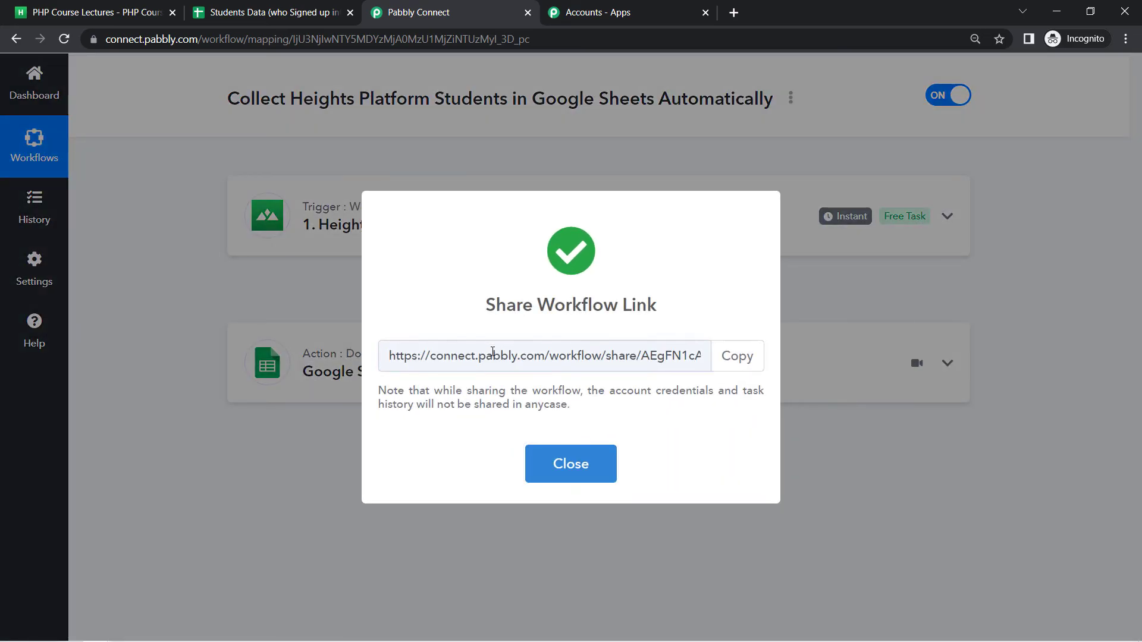
pyautogui.click(492, 355)
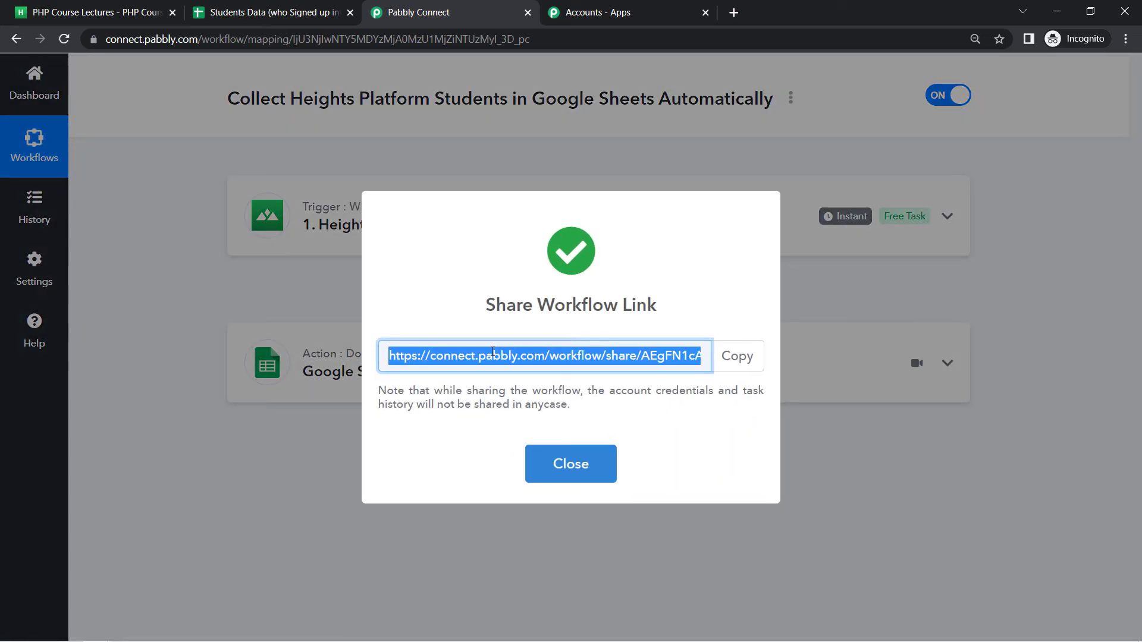